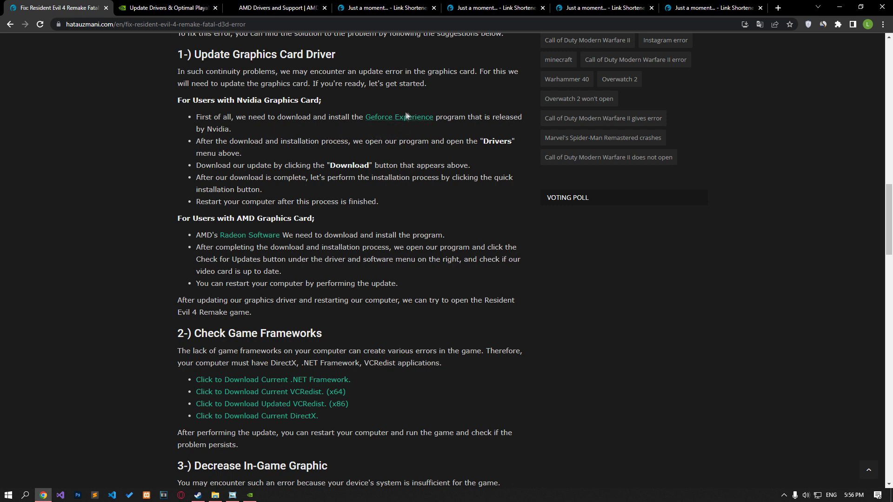
# Open the NVIDIA driver update page linked from the RE4 Remake fatal D3D error guide.
pyautogui.click(179, 6)
# Close the NVIDIA and AMD driver tabs and check GeForce Experience for driver updates.
pyautogui.click(278, 8)
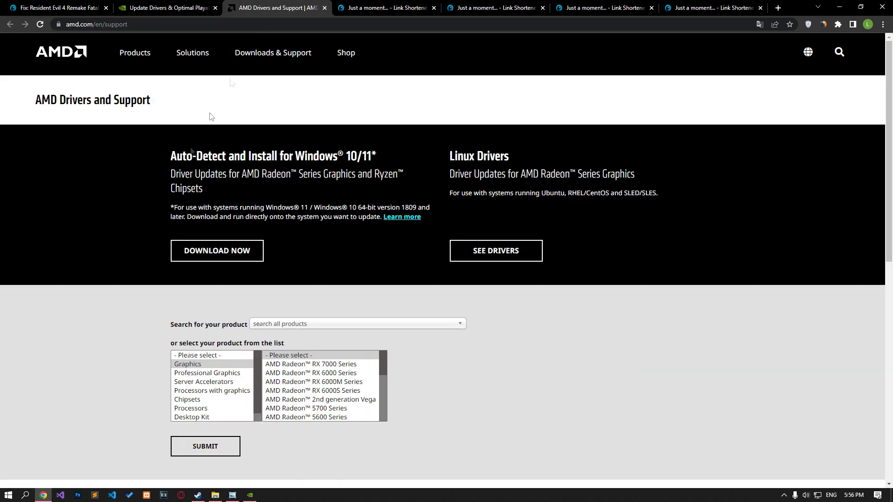
pyautogui.click(215, 7)
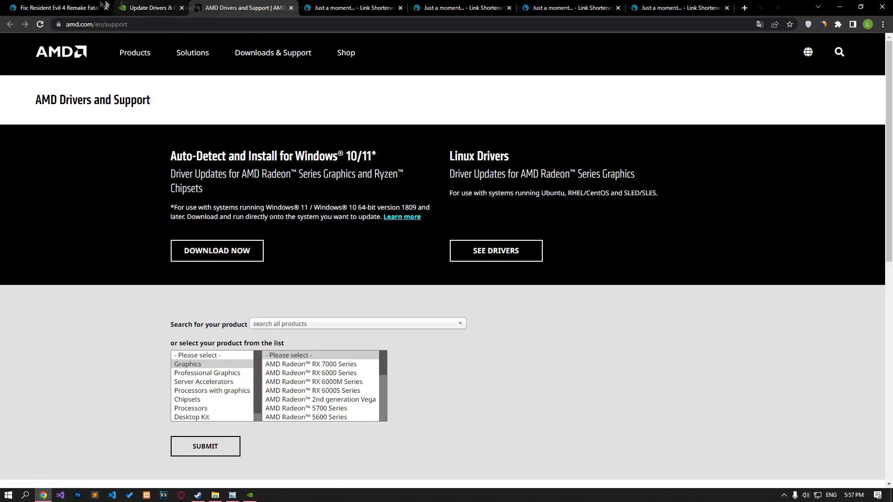
pyautogui.click(56, 8)
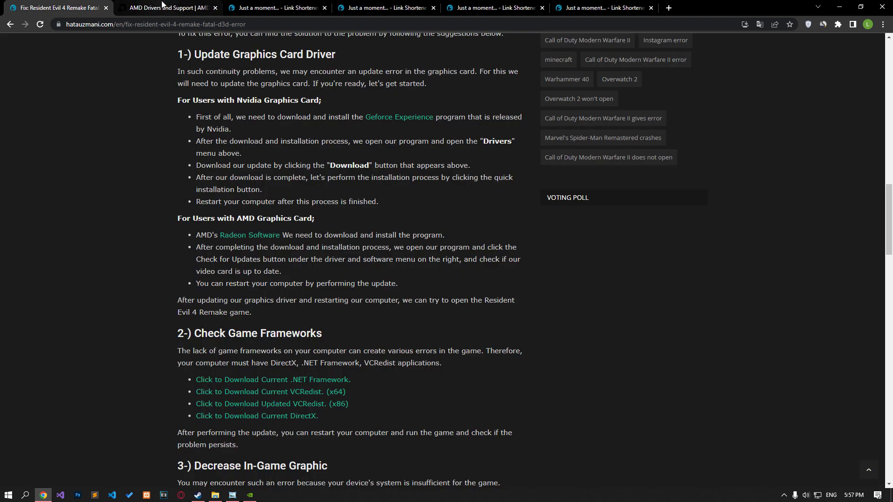
pyautogui.click(249, 495)
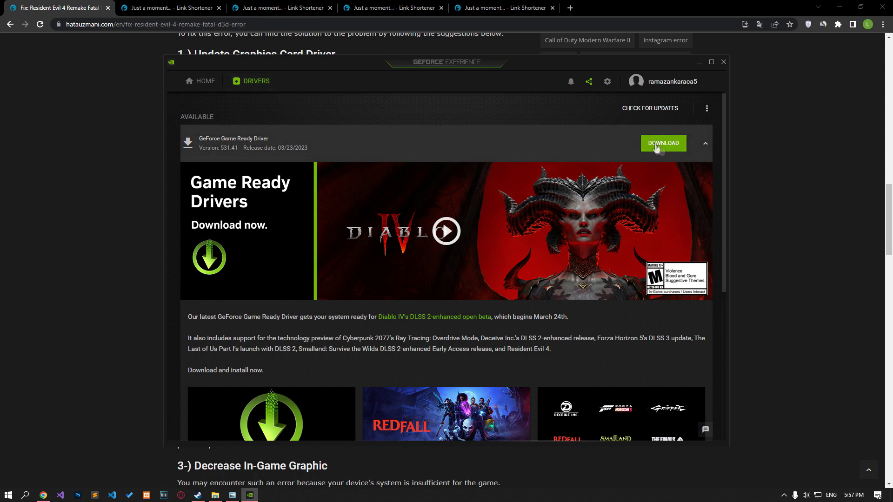
# Look at the Start menu power options, close GeForce Experience, and scroll to Game Frameworks.
pyautogui.click(8, 495)
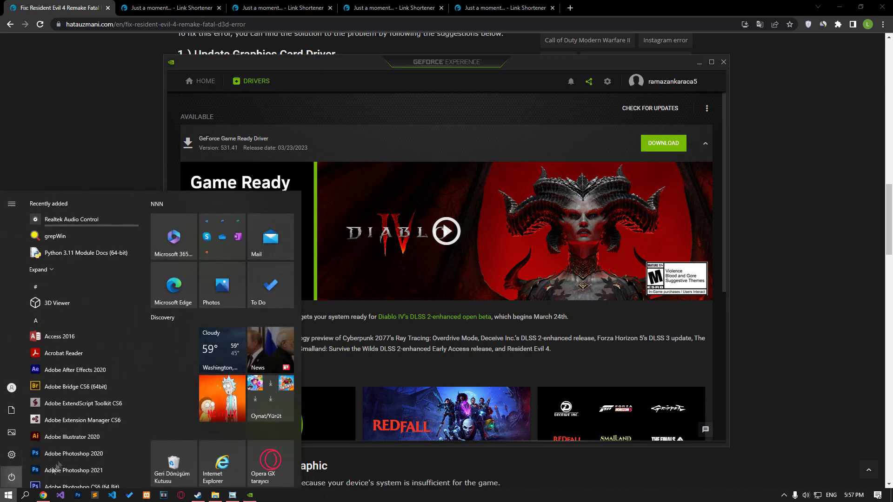
pyautogui.click(11, 478)
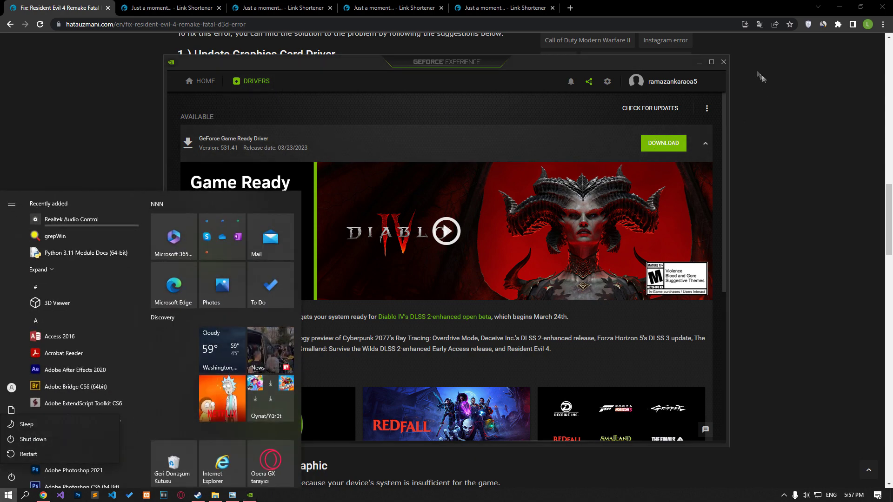
pyautogui.press('Escape')
pyautogui.click(725, 61)
pyautogui.scroll(-5, 109, 248)
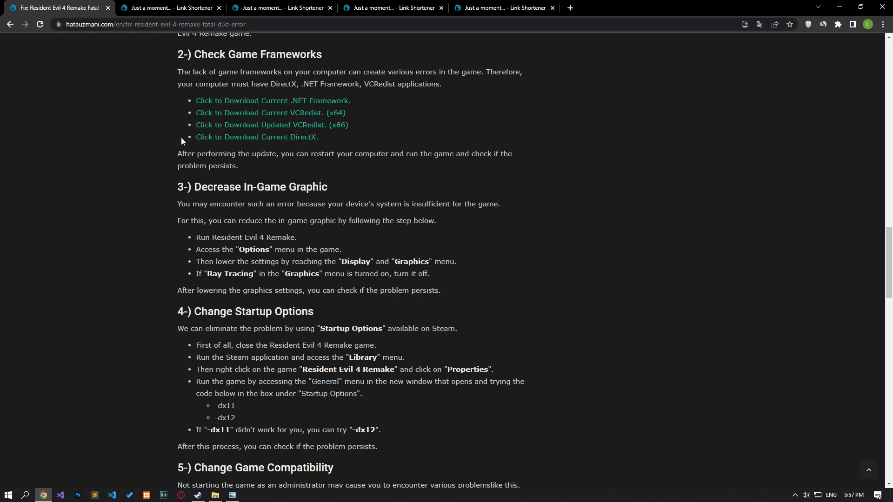
# Continue through the .NET, VC_redist x64, VC_redist x86 and DirectX link-shortener redirects.
pyautogui.click(170, 8)
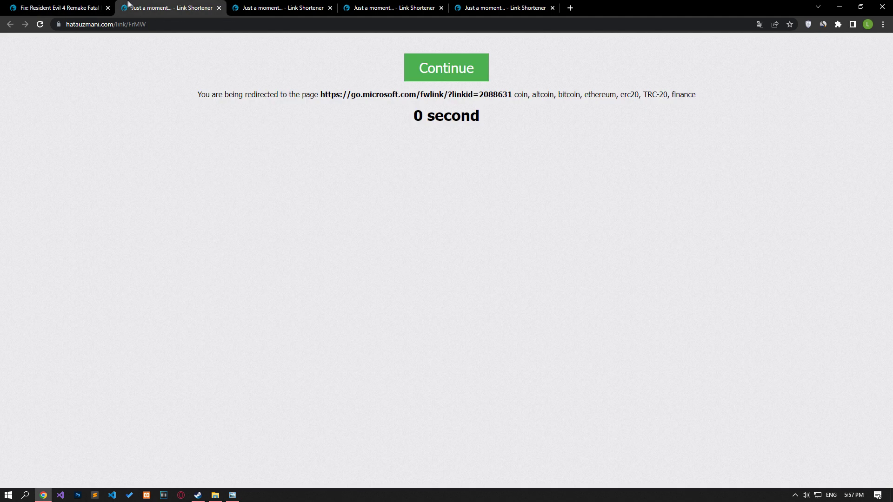
pyautogui.click(449, 70)
pyautogui.click(289, 7)
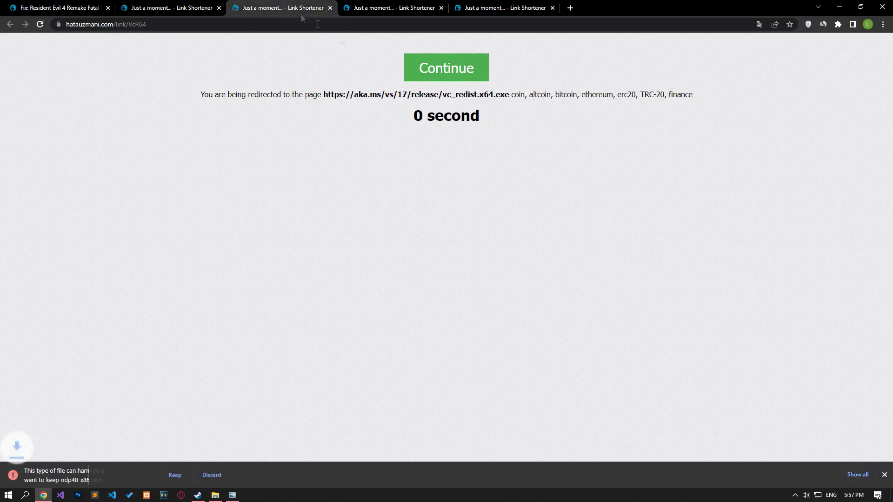
pyautogui.click(449, 70)
pyautogui.click(389, 7)
pyautogui.click(440, 66)
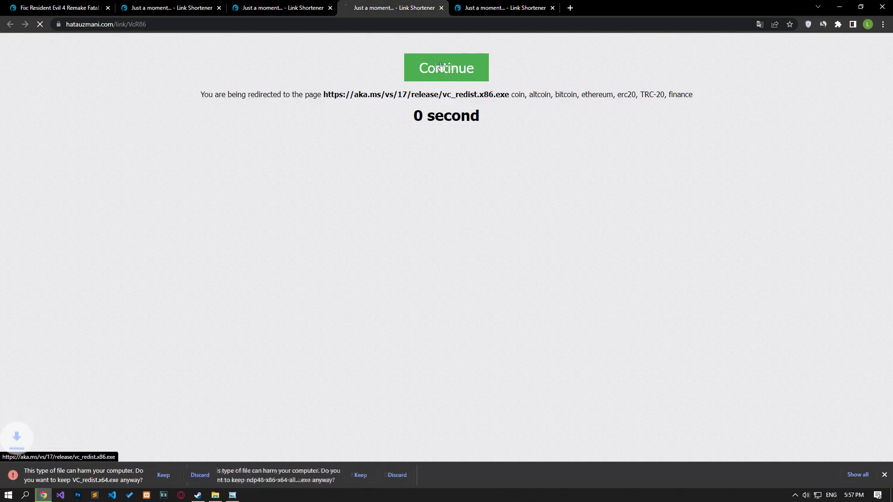
pyautogui.click(484, 8)
pyautogui.click(448, 69)
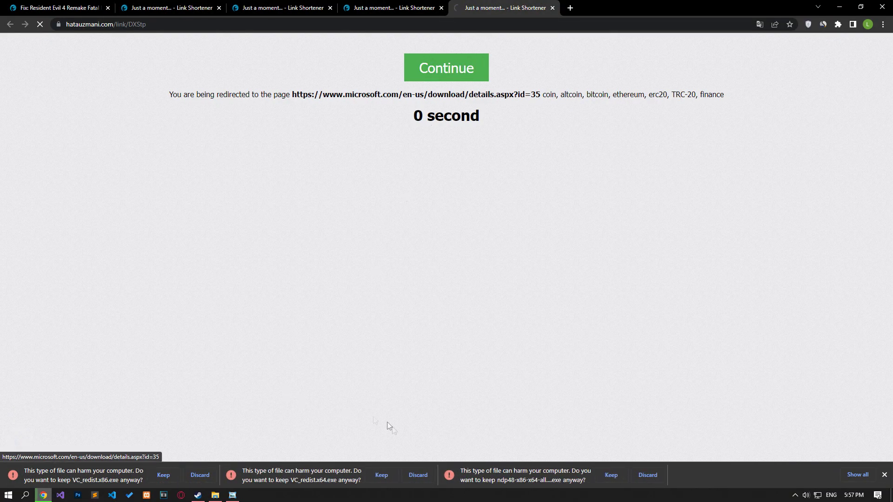
# Keep the VC_redist, .NET and dxwebsetup.exe downloads, then launch VC_redist.x86.
pyautogui.click(164, 475)
pyautogui.click(269, 474)
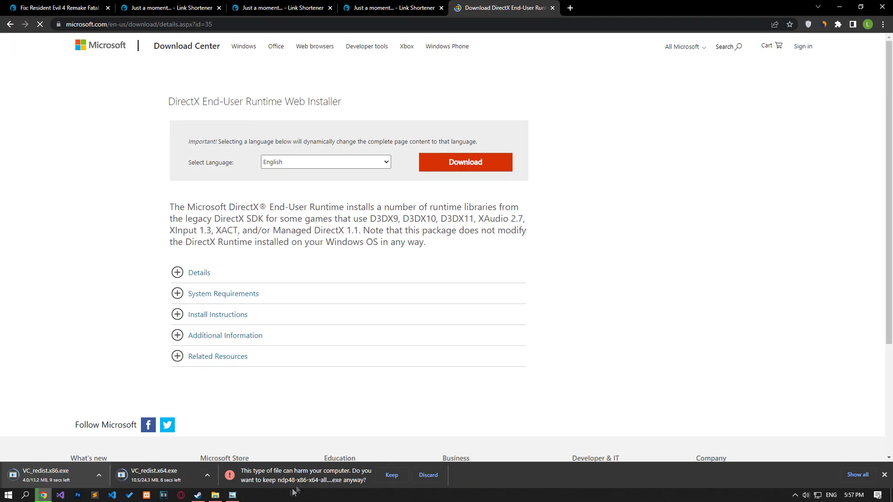
pyautogui.click(391, 475)
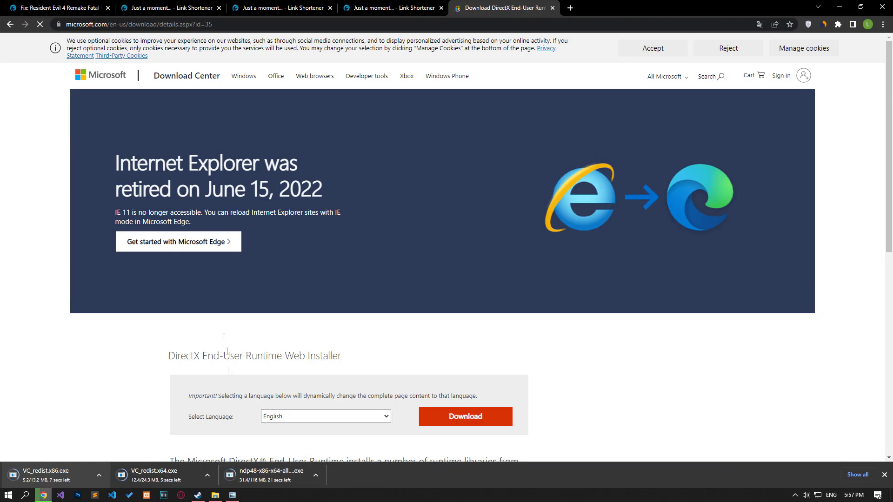
pyautogui.click(478, 425)
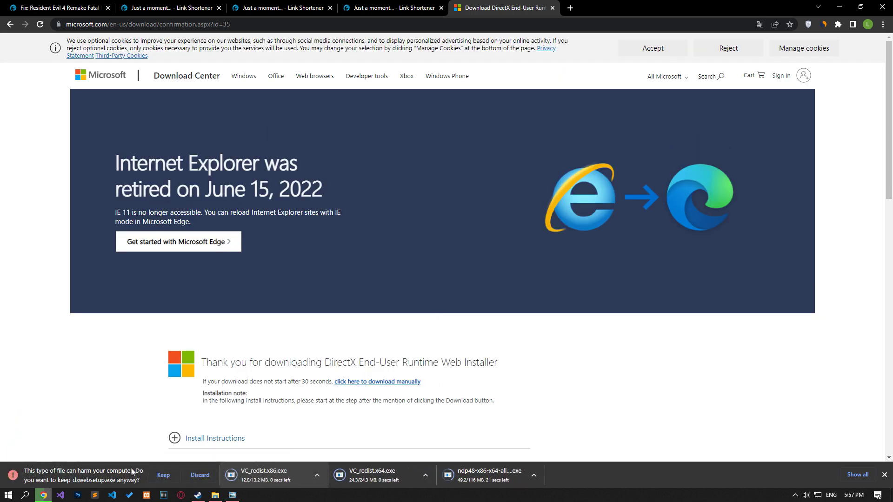
pyautogui.click(163, 475)
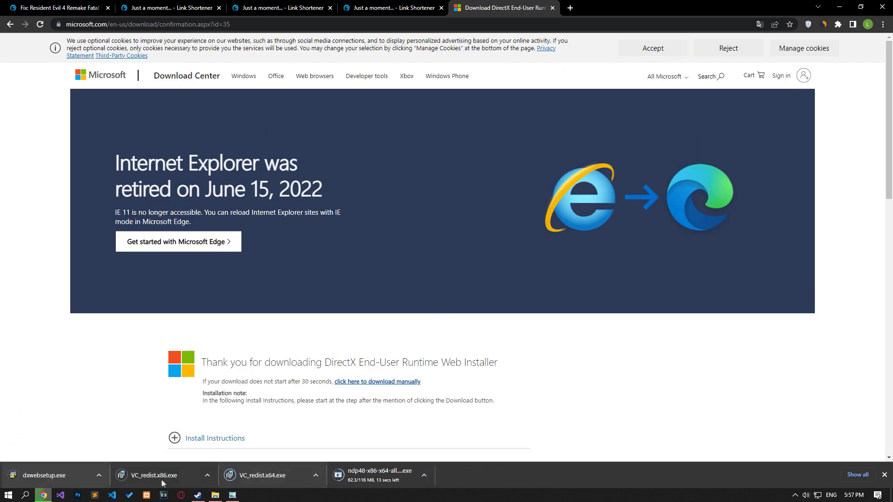
pyautogui.click(160, 482)
# Repair the x86 and x64 Visual C++ 2015-2022 Redistributables.
pyautogui.click(473, 261)
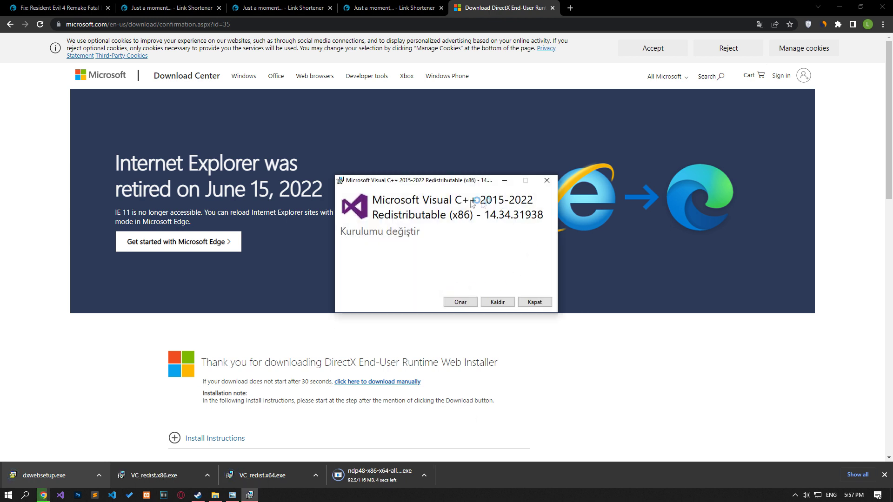
pyautogui.click(457, 302)
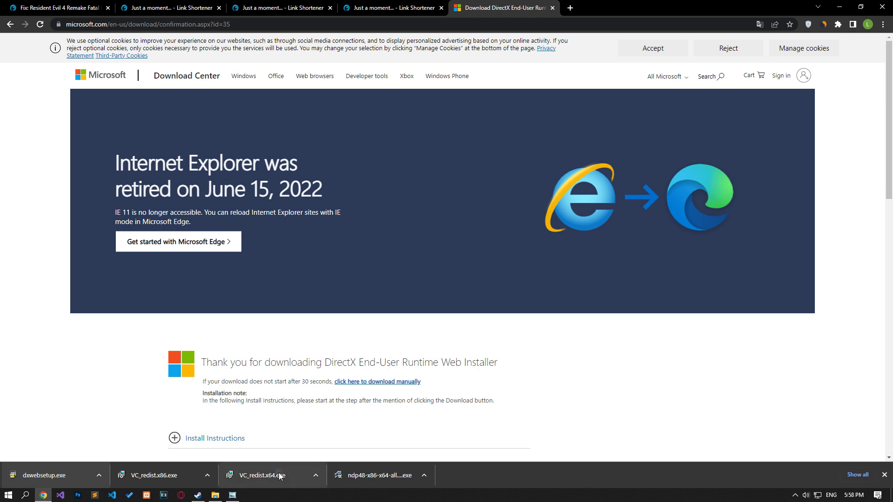
pyautogui.click(279, 475)
pyautogui.click(465, 261)
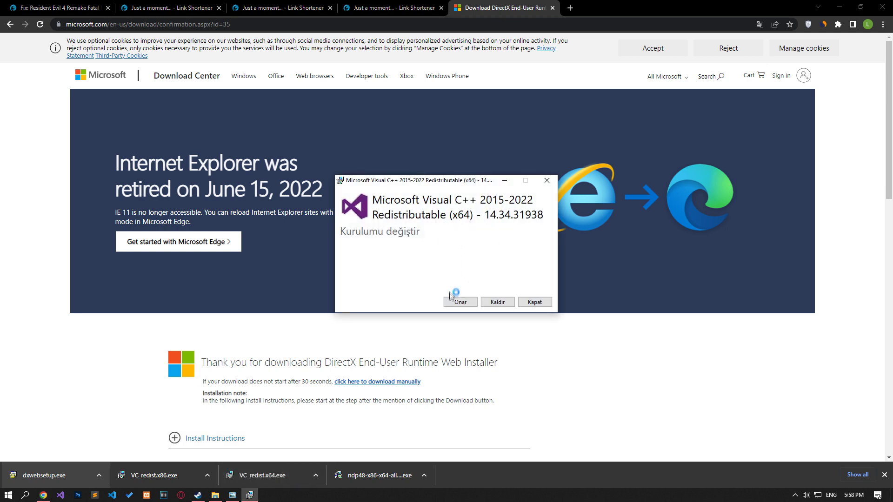
pyautogui.click(458, 301)
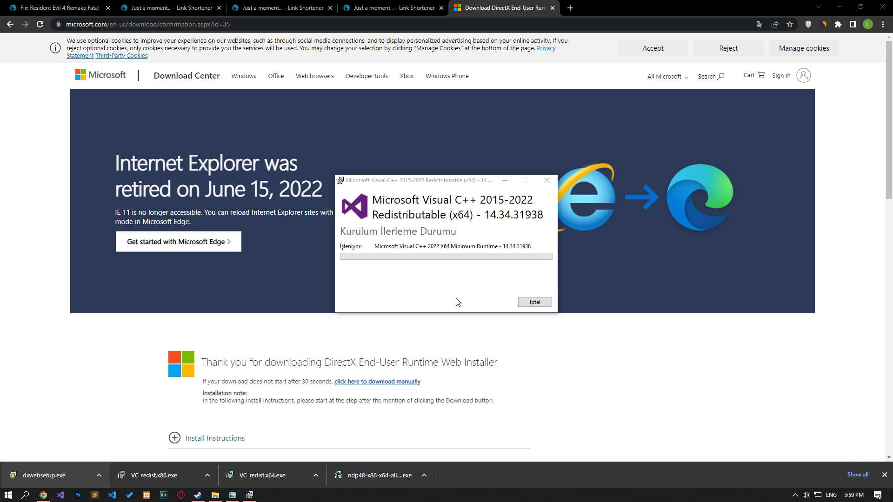
pyautogui.click(539, 305)
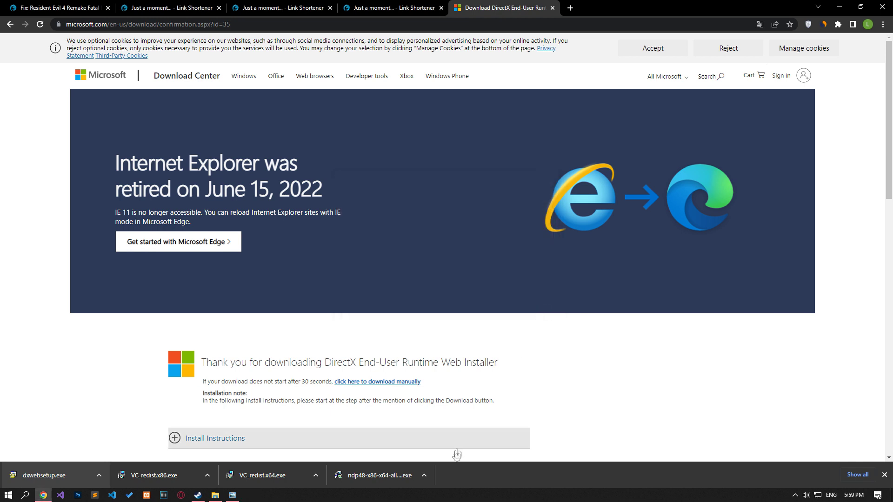
# Close the .NET installer, then run DirectX web setup without the Bing Bar to completion.
pyautogui.click(384, 478)
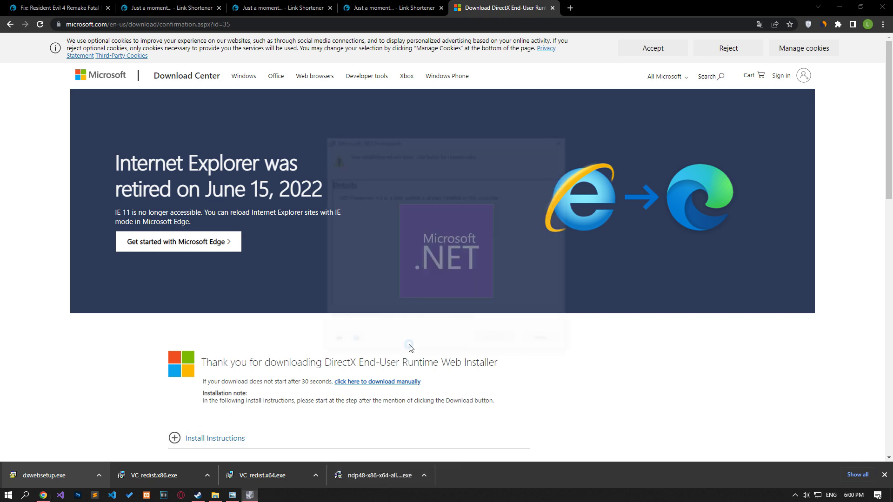
pyautogui.click(526, 342)
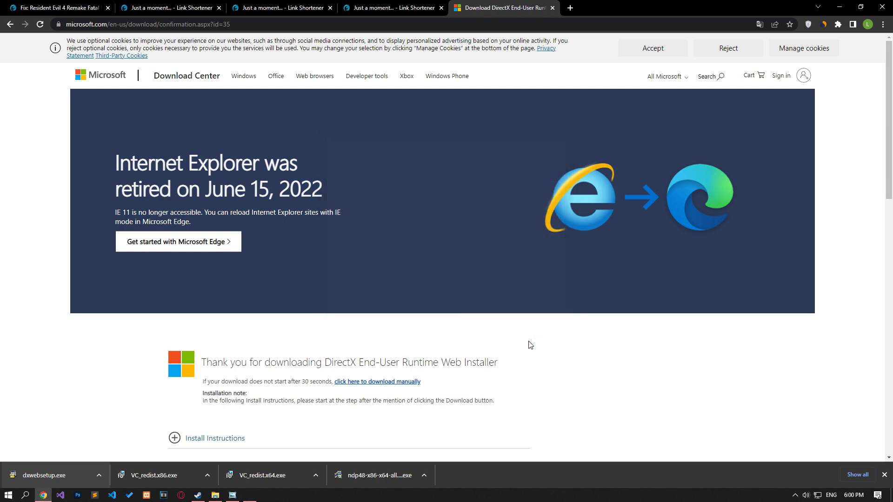
pyautogui.click(45, 470)
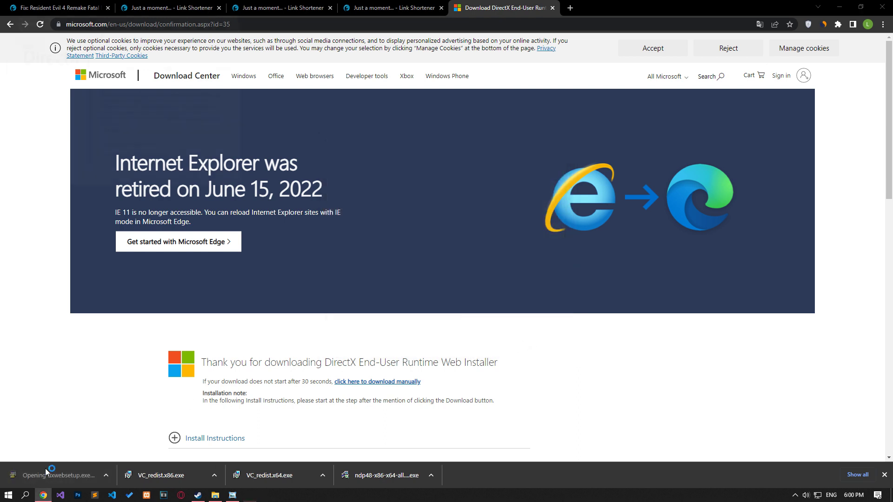
pyautogui.click(144, 146)
pyautogui.click(184, 179)
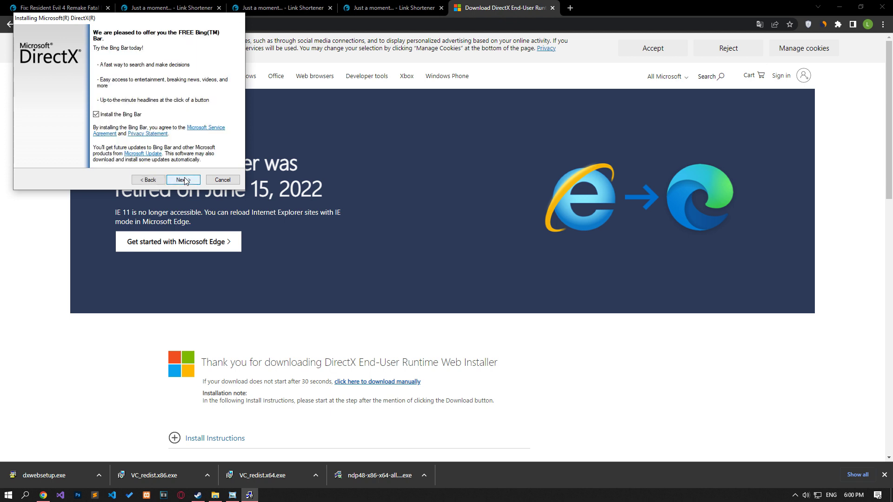
pyautogui.click(131, 116)
pyautogui.click(183, 180)
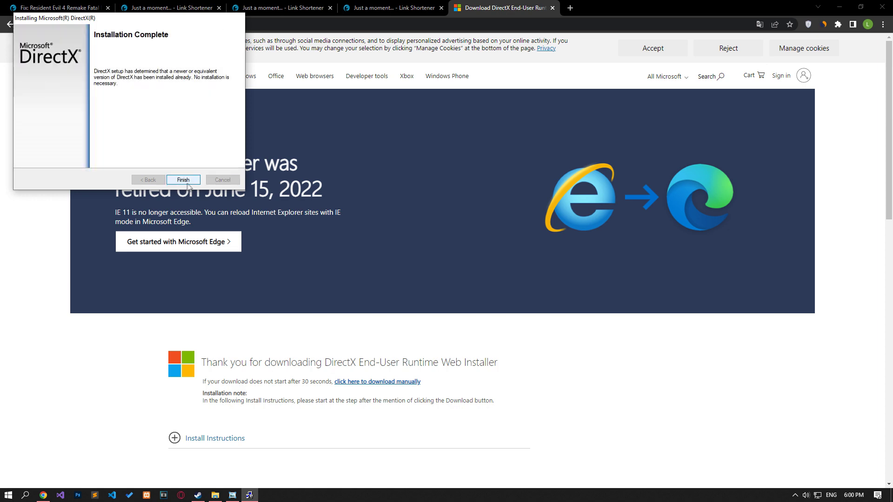
pyautogui.click(183, 180)
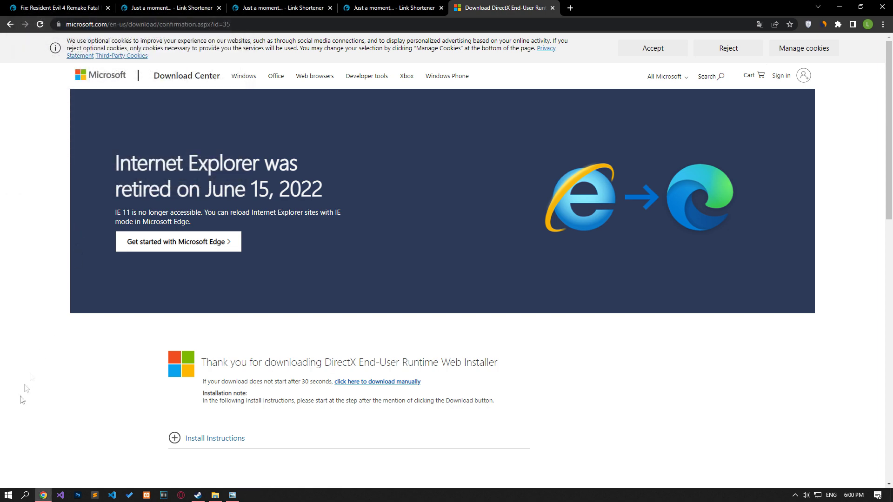
pyautogui.click(8, 495)
# Check the power options, bring up the RE4 graphics-settings screenshot, and scroll the guide up.
pyautogui.click(12, 477)
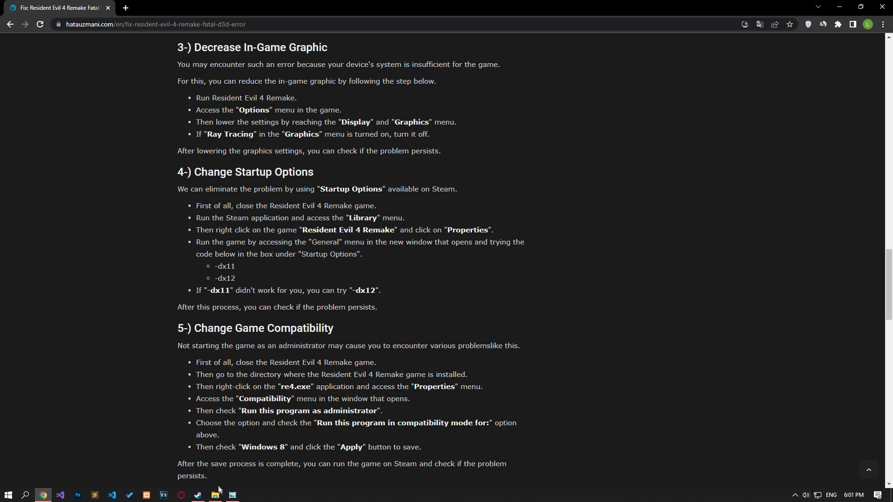
pyautogui.click(233, 496)
pyautogui.click(234, 497)
pyautogui.click(234, 496)
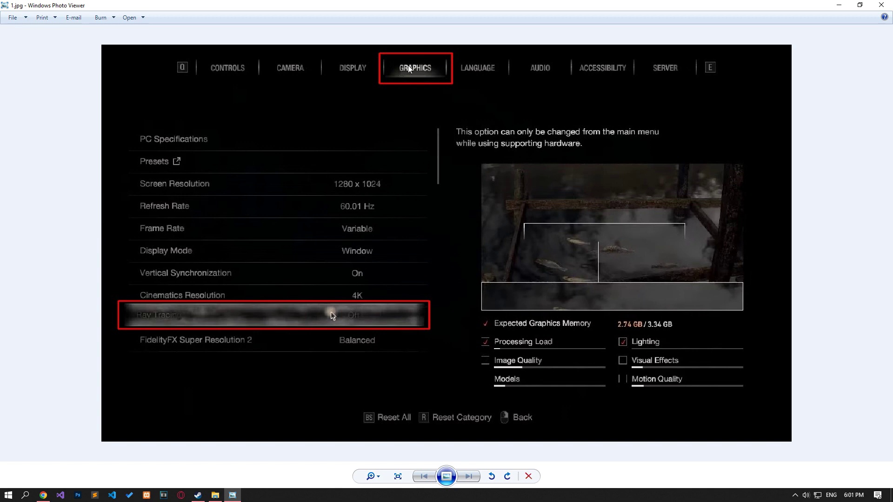
pyautogui.scroll(1, 157, 341)
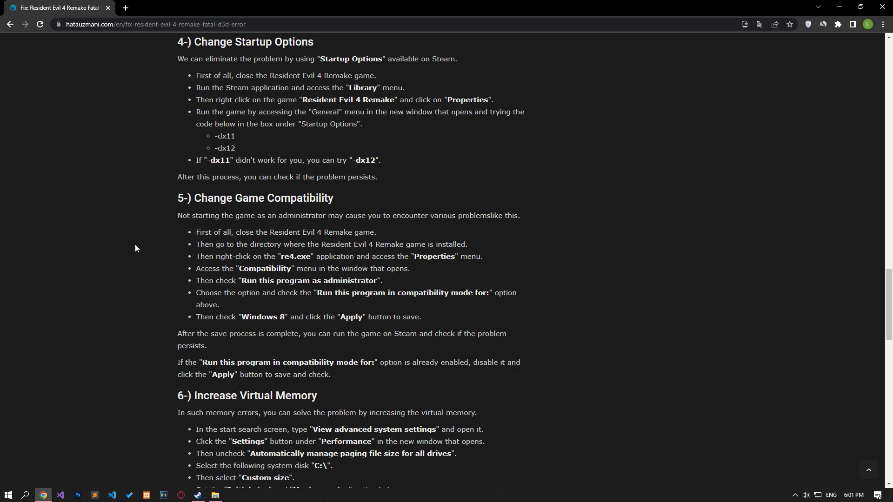
# Copy -dx11 from the article into the Chainsaw Demo's Steam launch options.
pyautogui.click(198, 495)
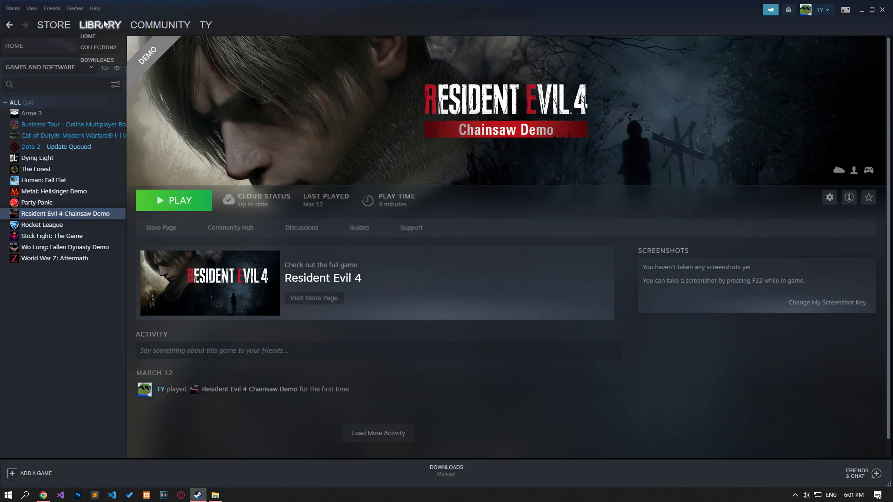
pyautogui.rightClick(67, 215)
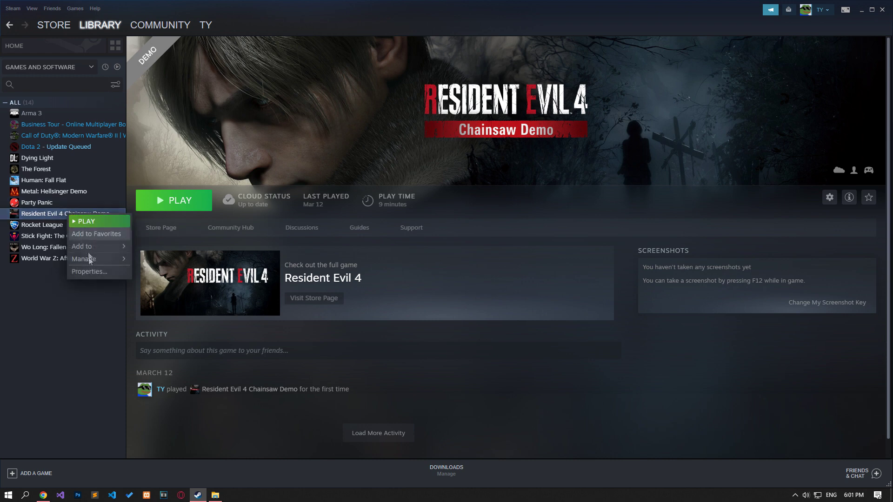
pyautogui.click(87, 272)
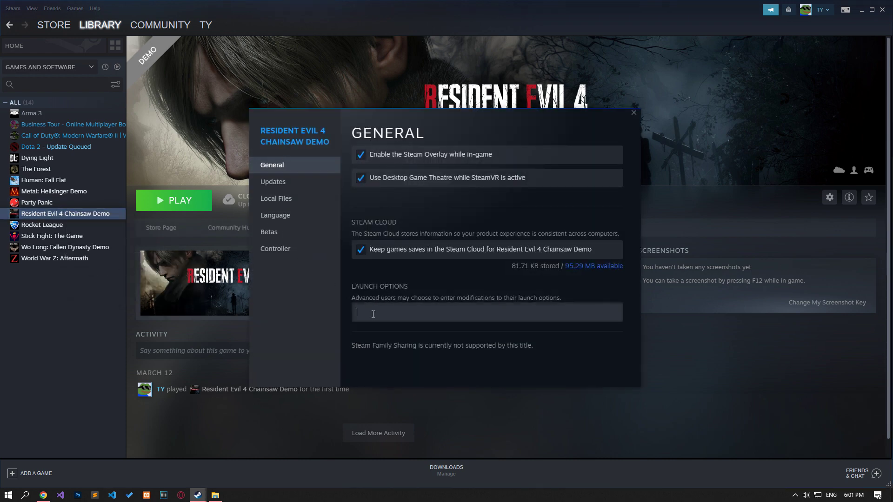
pyautogui.click(43, 495)
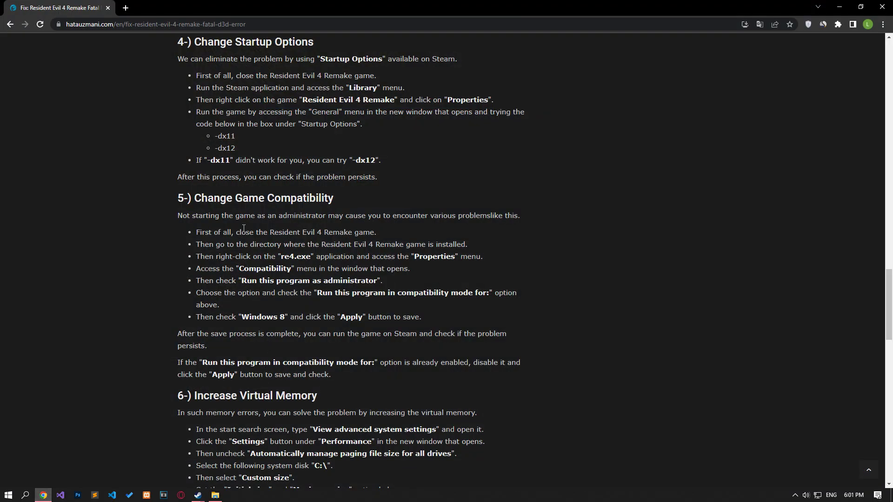
pyautogui.moveTo(239, 138); pyautogui.dragTo(218, 136)
pyautogui.rightClick(216, 136)
pyautogui.click(237, 145)
pyautogui.moveTo(198, 495)
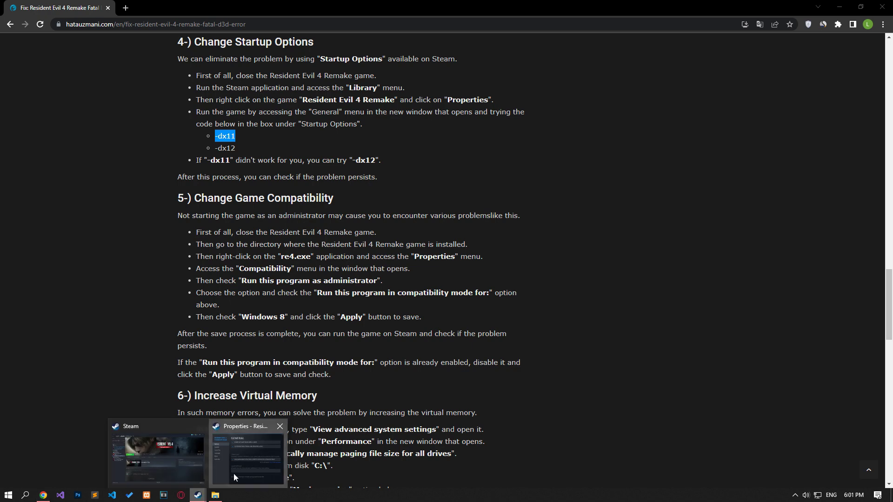
pyautogui.click(233, 473)
pyautogui.rightClick(401, 319)
pyautogui.click(400, 317)
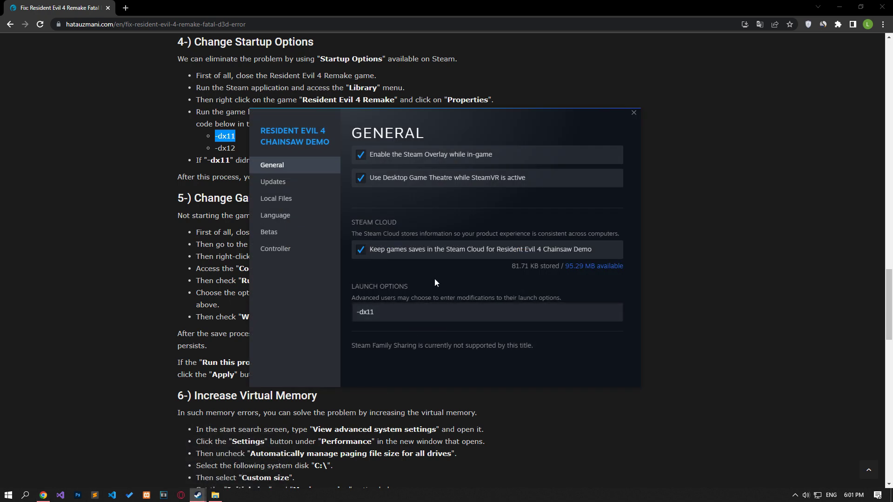
pyautogui.click(633, 113)
# Replace the -dx11 launch option with -dx12 and close the game's properties.
pyautogui.click(198, 494)
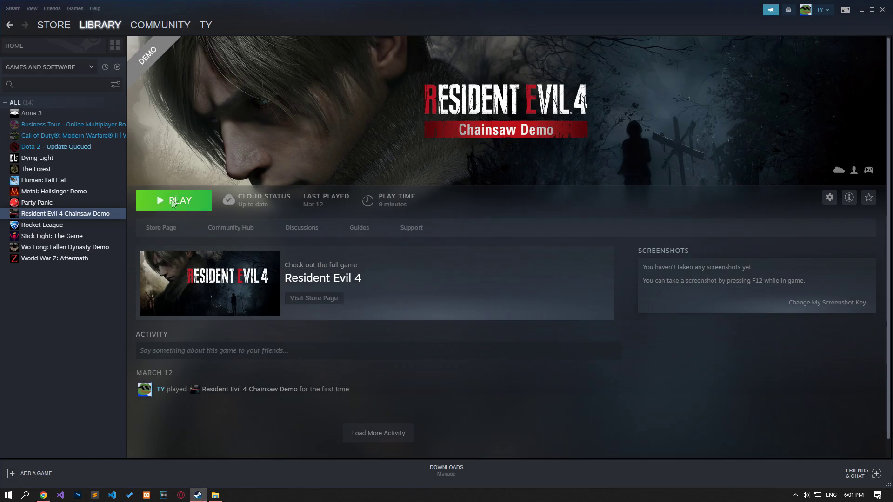
pyautogui.rightClick(90, 214)
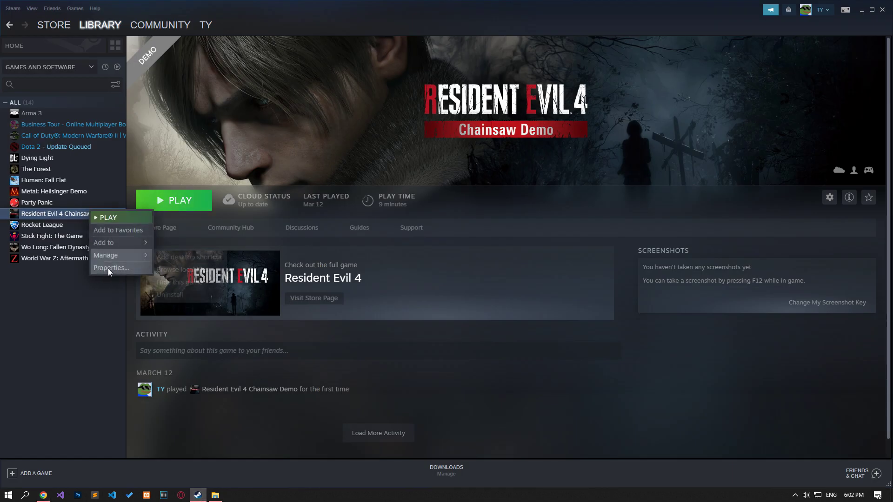
pyautogui.click(108, 270)
pyautogui.doubleClick(365, 312)
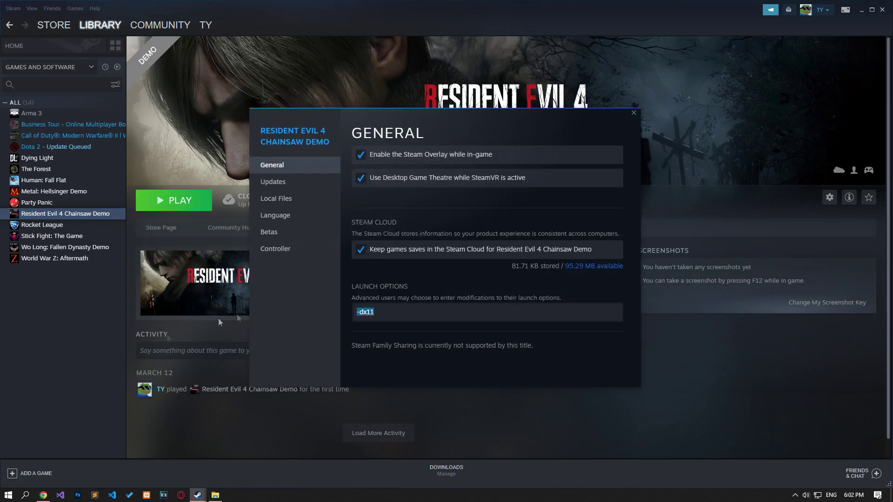
pyautogui.click(43, 495)
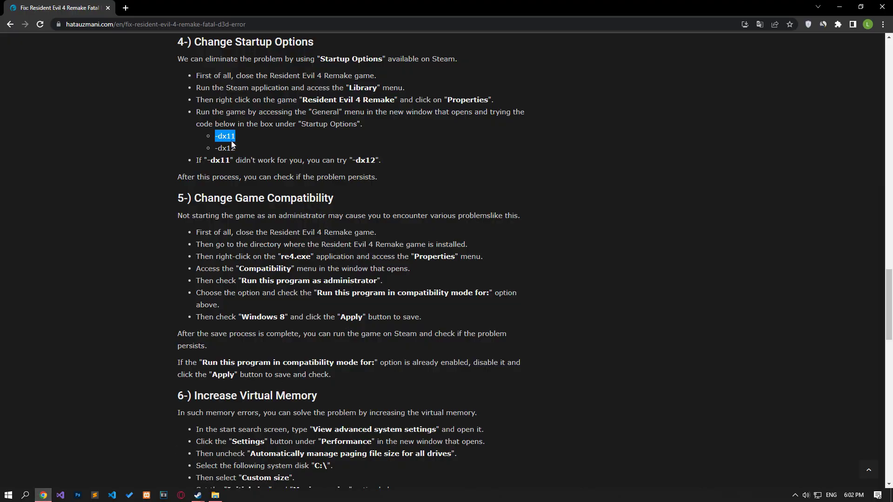
pyautogui.moveTo(225, 146); pyautogui.dragTo(216, 148)
pyautogui.moveTo(198, 494)
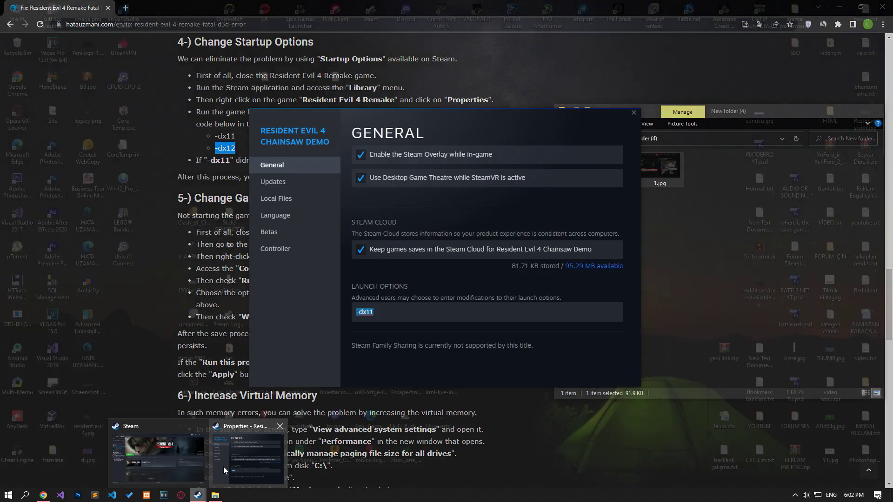
pyautogui.click(223, 467)
pyautogui.moveTo(365, 312); pyautogui.dragTo(376, 308)
pyautogui.press('BackSpace')
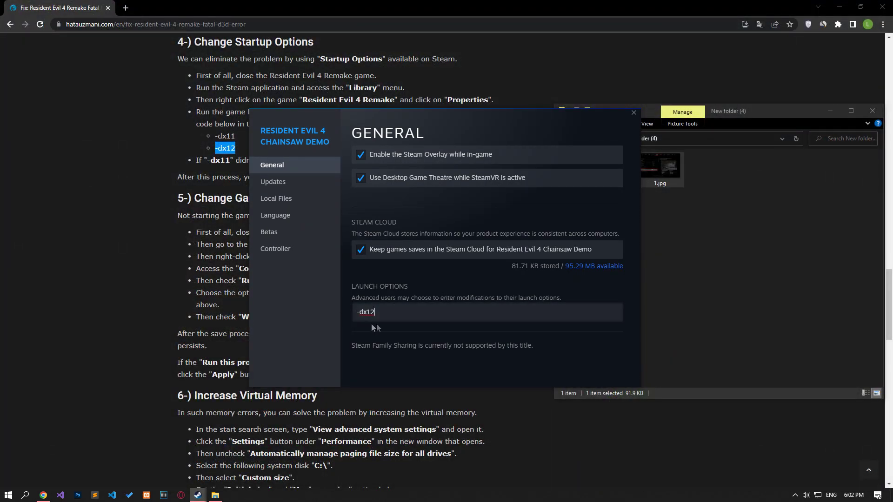
pyautogui.click(634, 113)
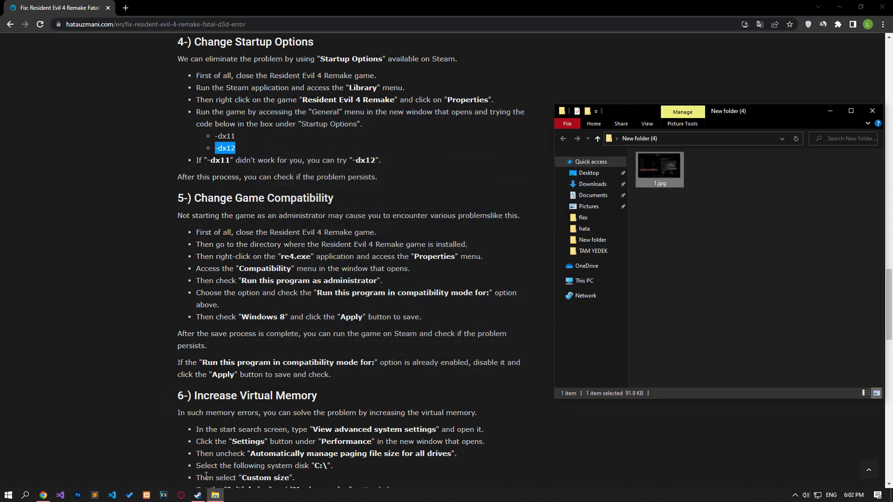
pyautogui.click(197, 495)
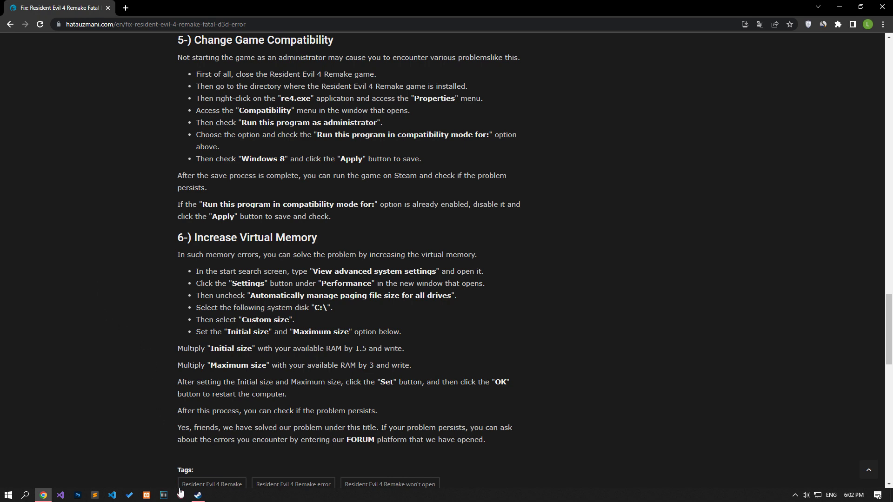
# Browse the game's local files and set re4demo.exe to run as administrator in Compatibility.
pyautogui.click(196, 497)
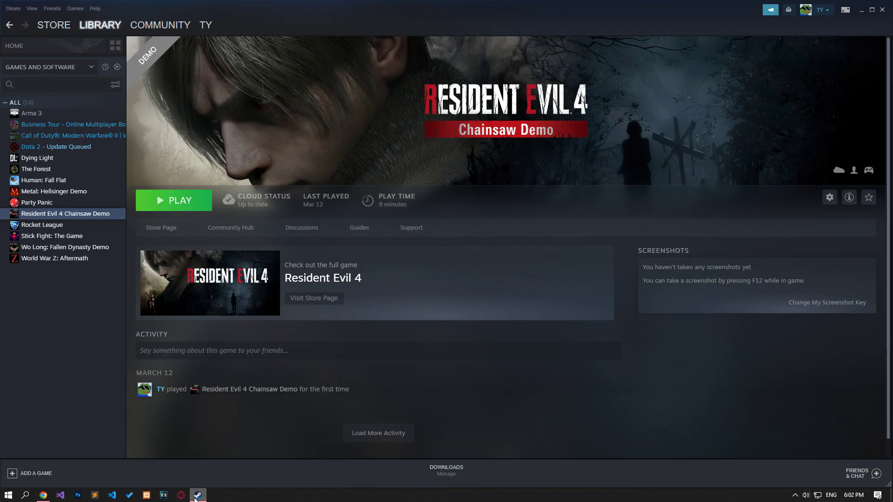
pyautogui.rightClick(57, 212)
pyautogui.moveTo(68, 257)
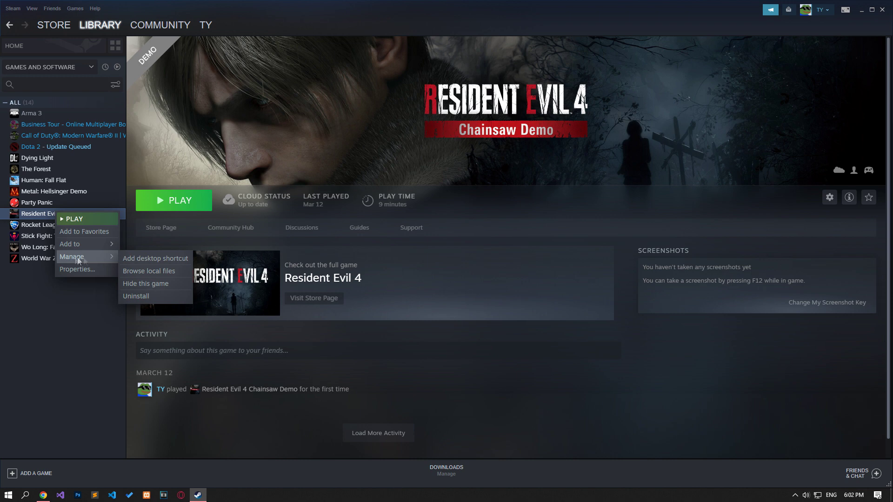
pyautogui.click(166, 272)
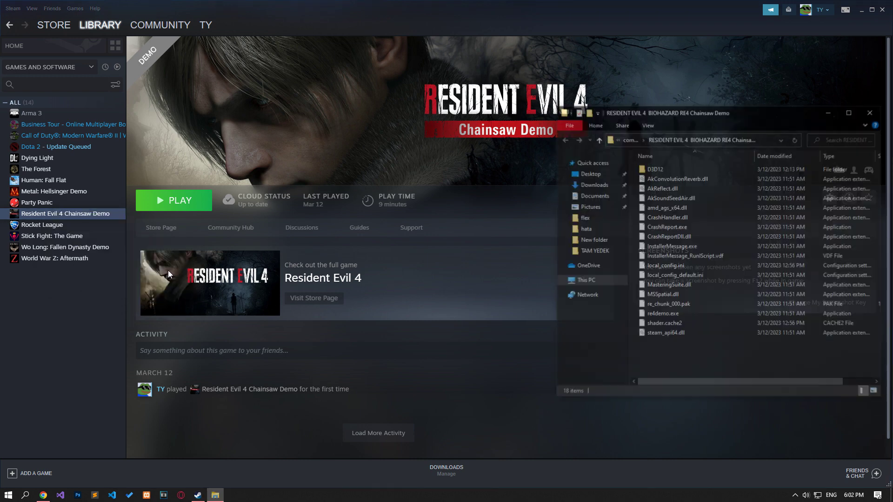
pyautogui.doubleClick(667, 315)
pyautogui.rightClick(665, 310)
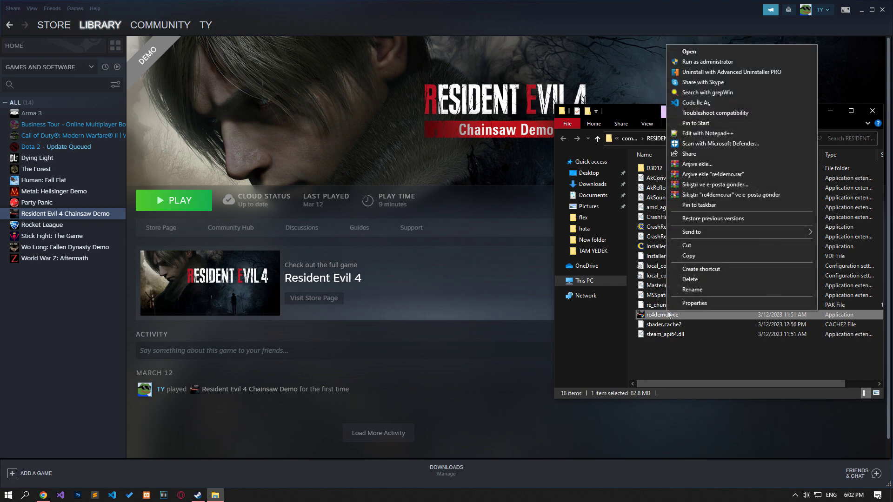
pyautogui.click(686, 306)
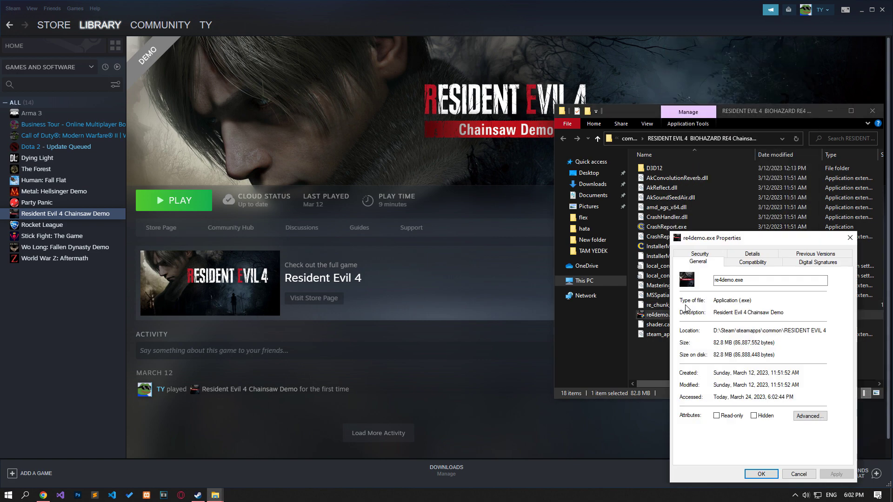
pyautogui.click(754, 263)
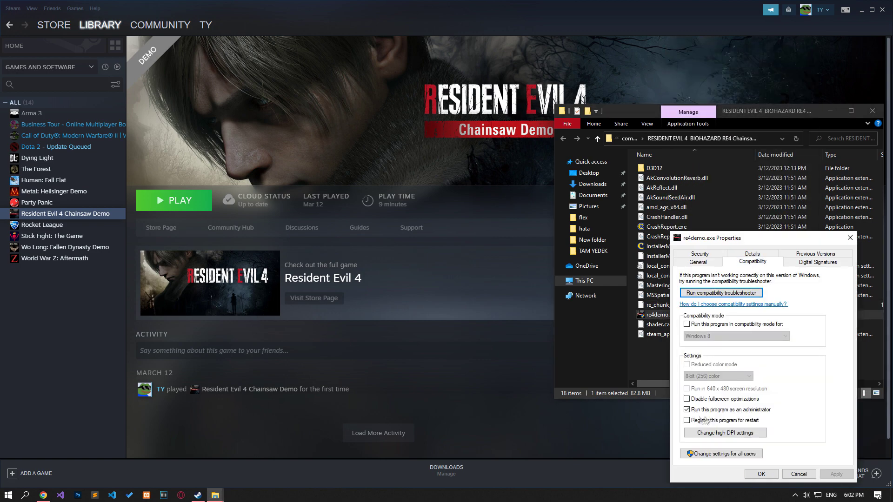
pyautogui.click(716, 412)
pyautogui.click(836, 475)
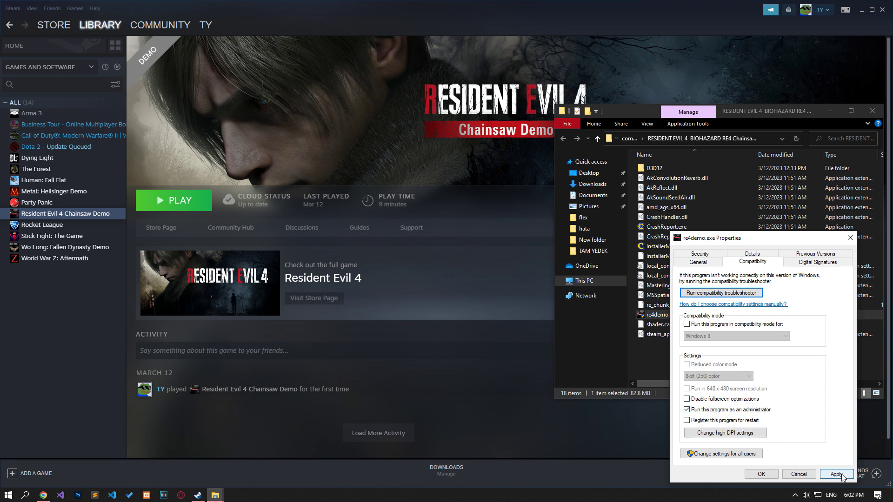
pyautogui.click(762, 475)
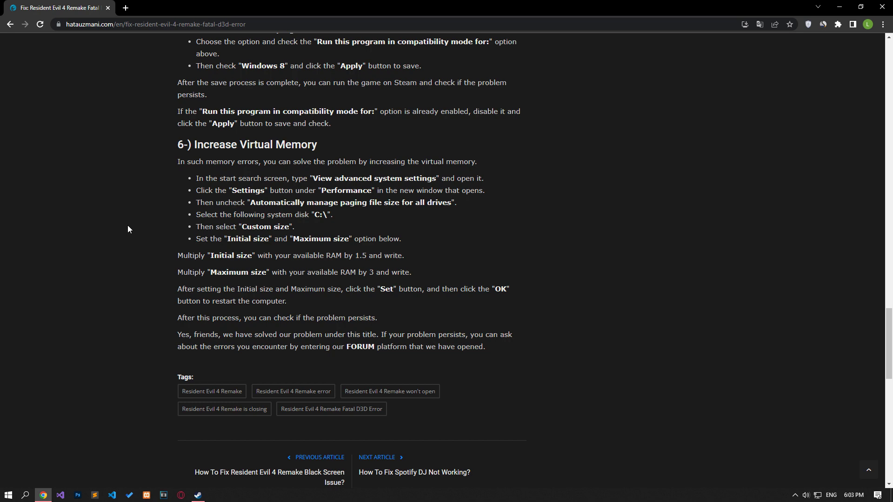
# Open Virtual Memory through advanced system settings' Performance Advanced options.
pyautogui.press('super')
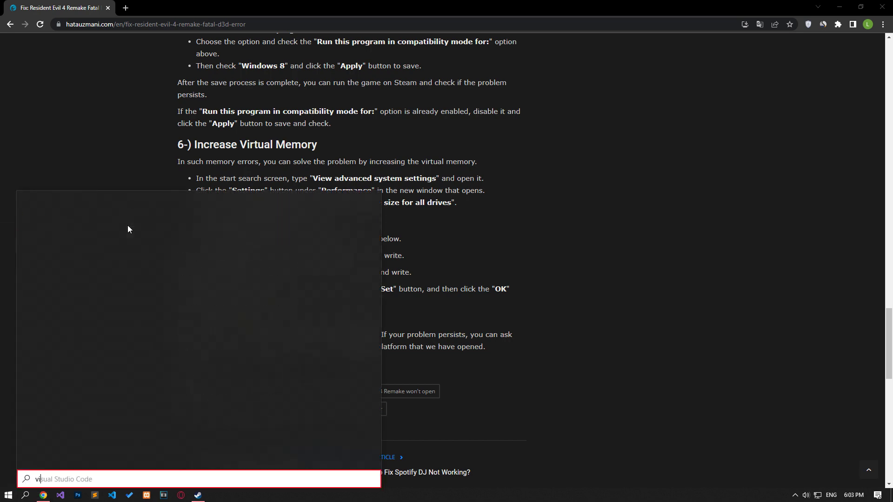
pyautogui.write('viev a')
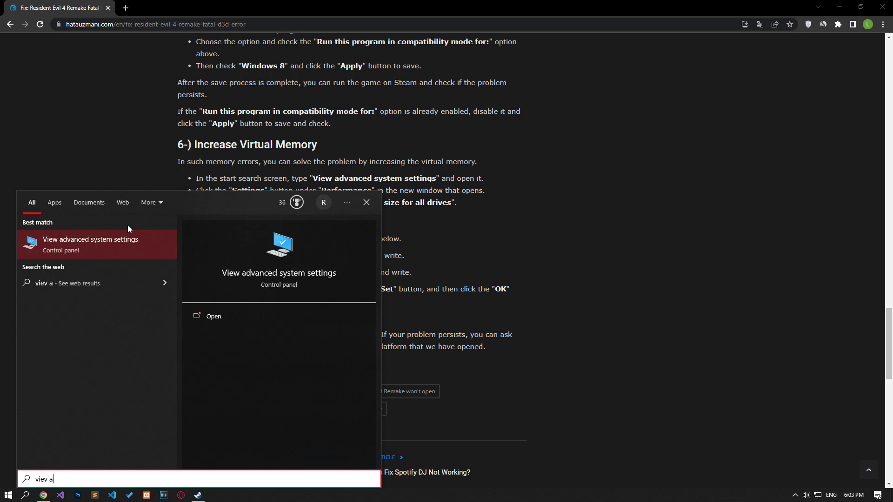
pyautogui.click(96, 244)
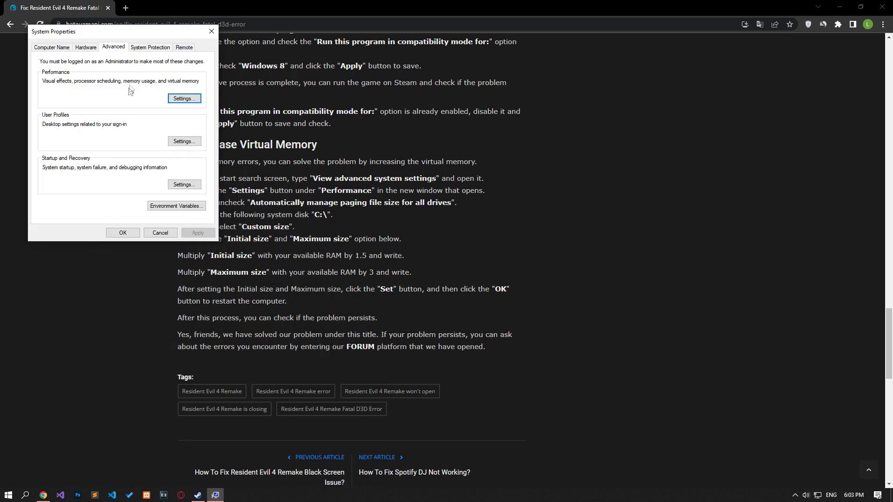
pyautogui.click(184, 98)
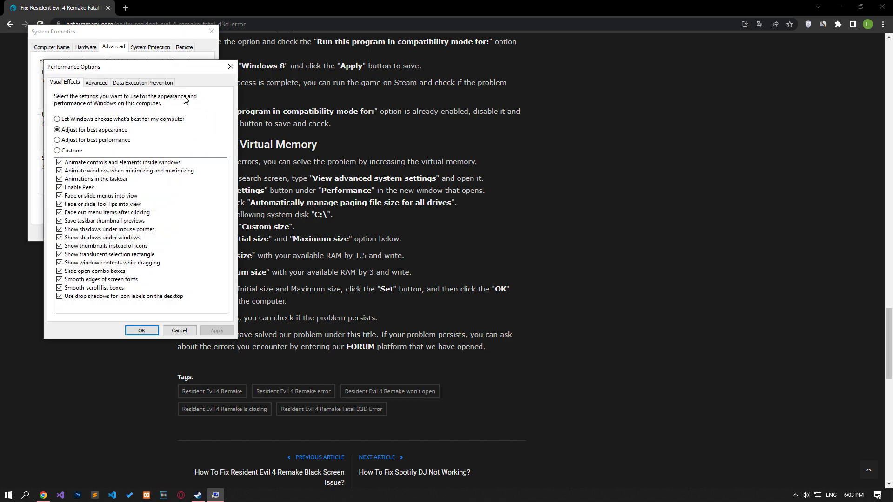
pyautogui.click(102, 84)
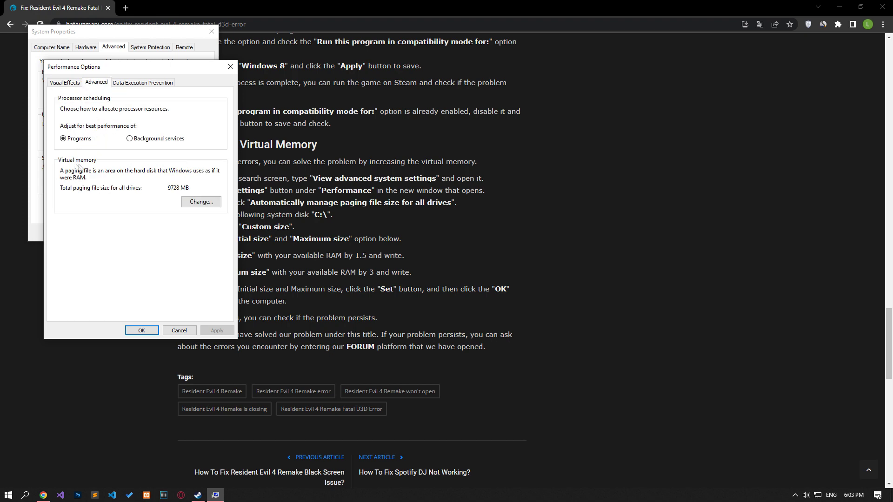
pyautogui.click(203, 203)
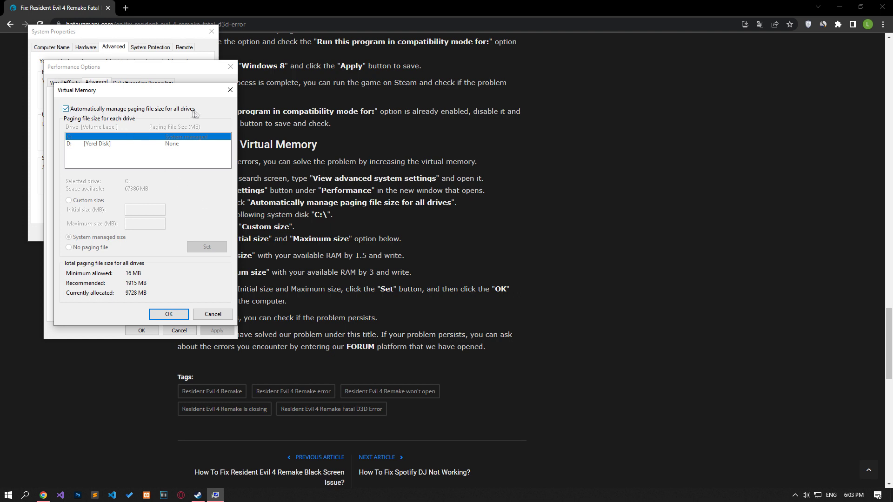
# Turn off automatic paging file management and choose Custom size for drive C:.
pyautogui.click(67, 110)
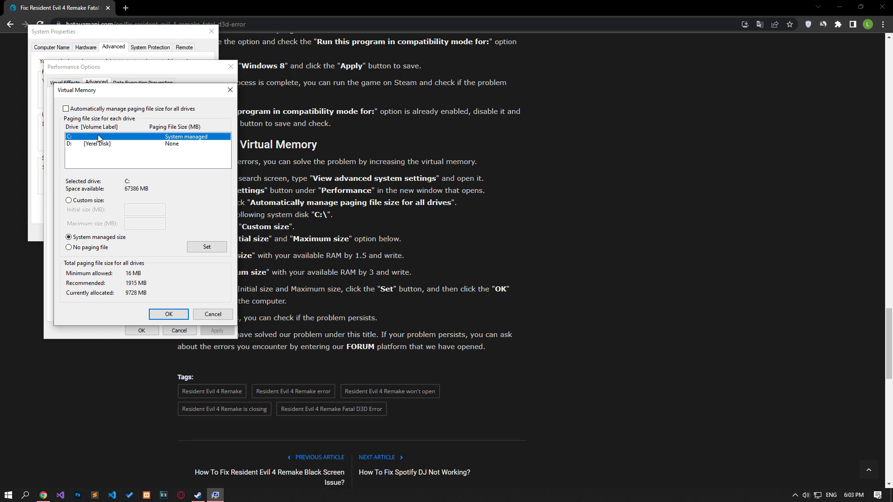
pyautogui.click(87, 201)
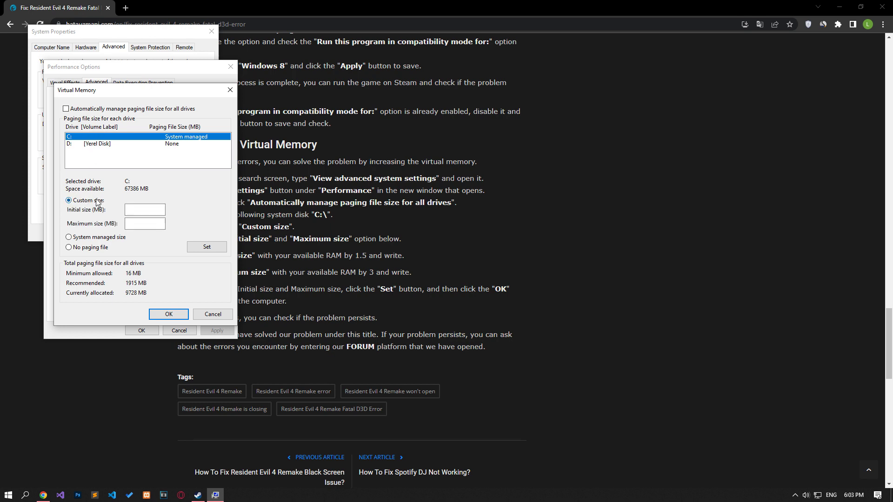
pyautogui.click(127, 209)
# Launch Calculator from Start search.
pyautogui.press('super')
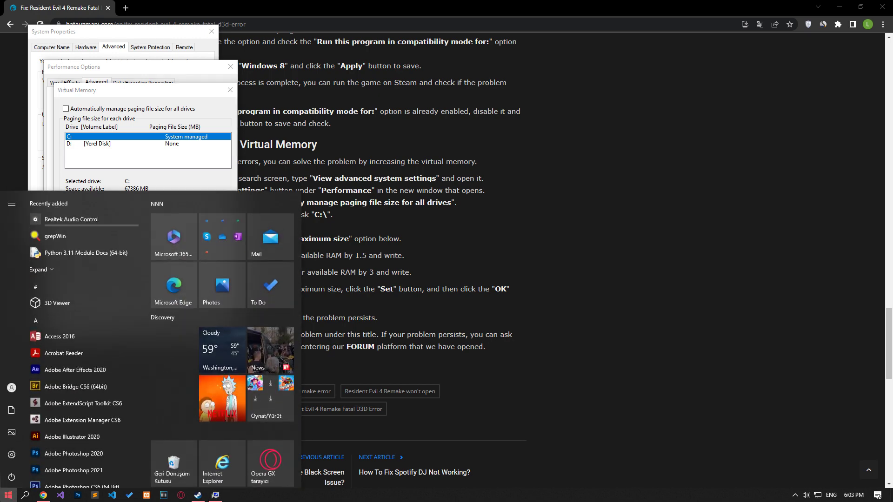
pyautogui.write('cal')
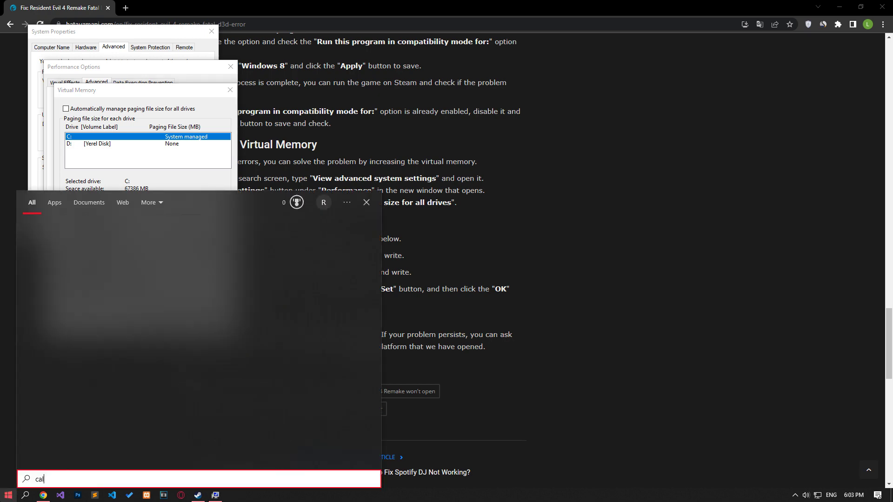
pyautogui.write('c')
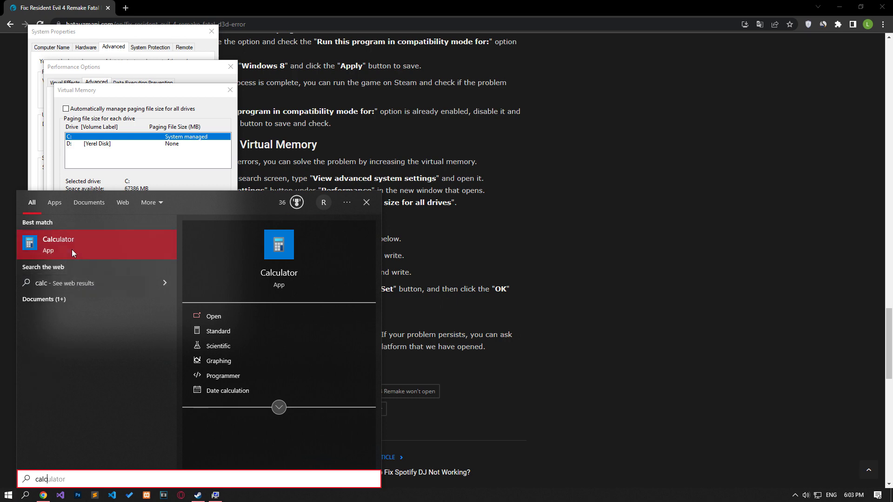
pyautogui.click(72, 249)
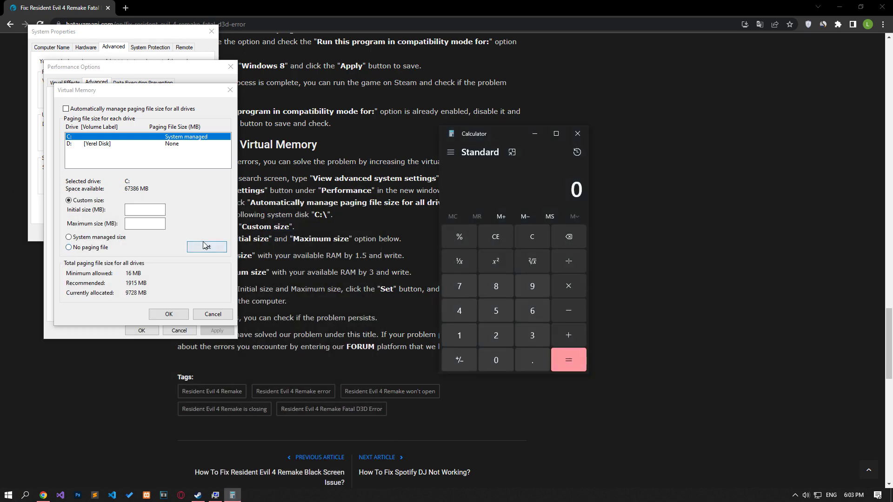
# Check This PC's About page for installed RAM of 8.00 GB, then close it.
pyautogui.click(8, 495)
pyautogui.write('thi')
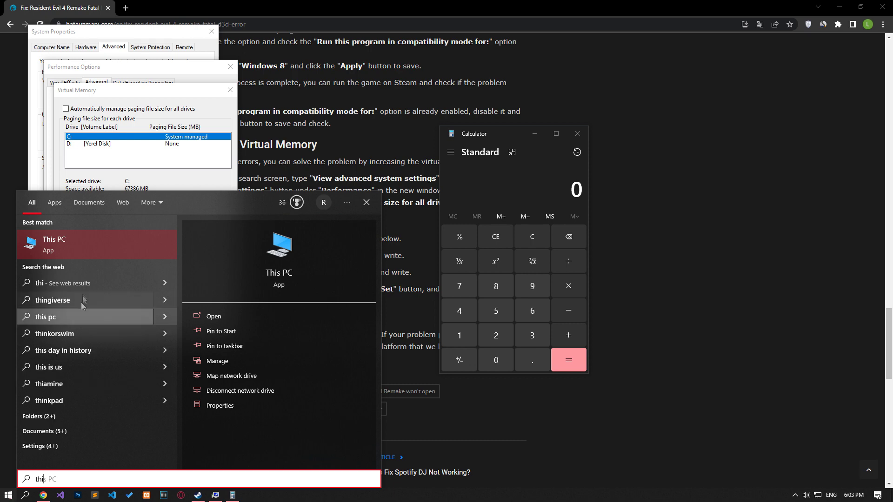
pyautogui.rightClick(75, 250)
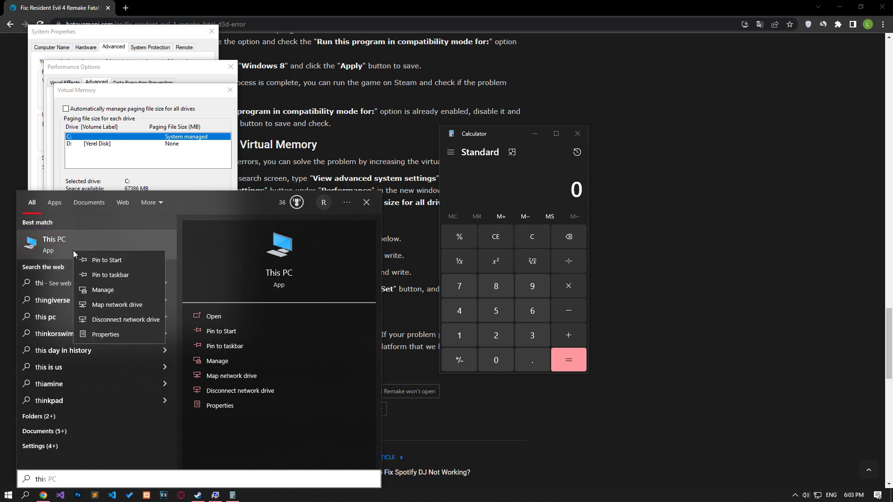
pyautogui.click(114, 335)
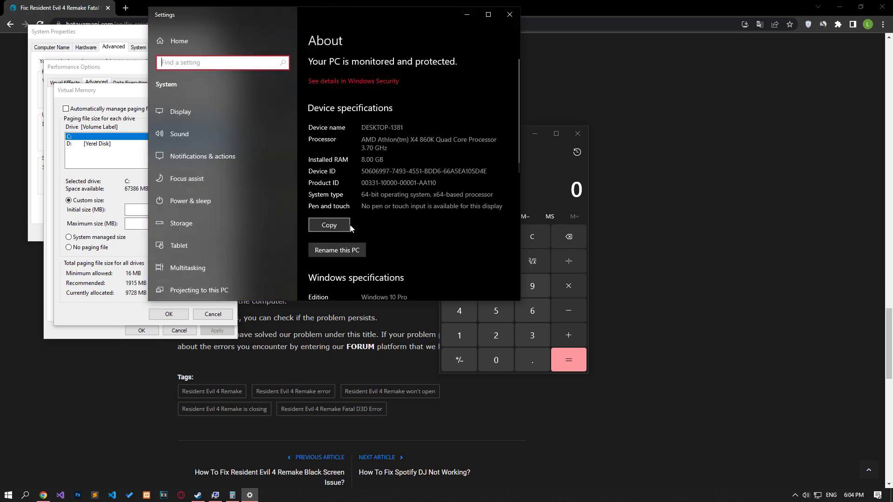
pyautogui.moveTo(363, 159); pyautogui.dragTo(389, 159)
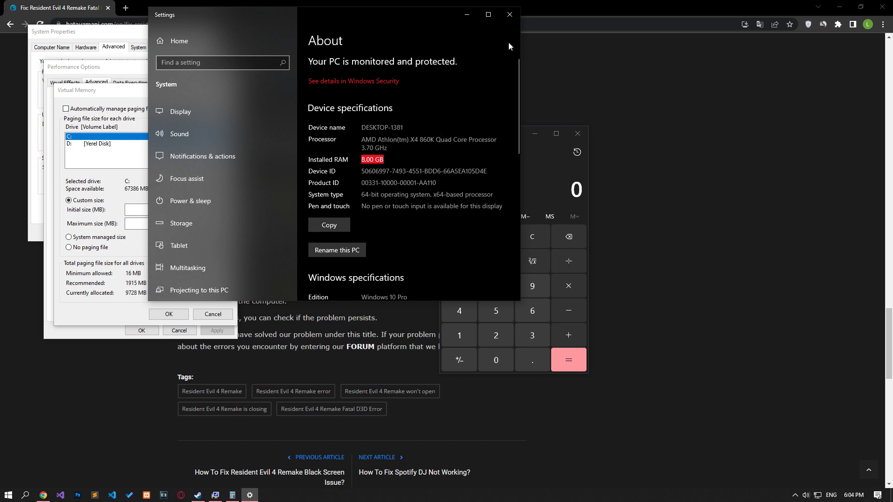
pyautogui.click(515, 18)
# Compute 1024 × 8 = 8192 MB of RAM in Calculator.
pyautogui.click(459, 336)
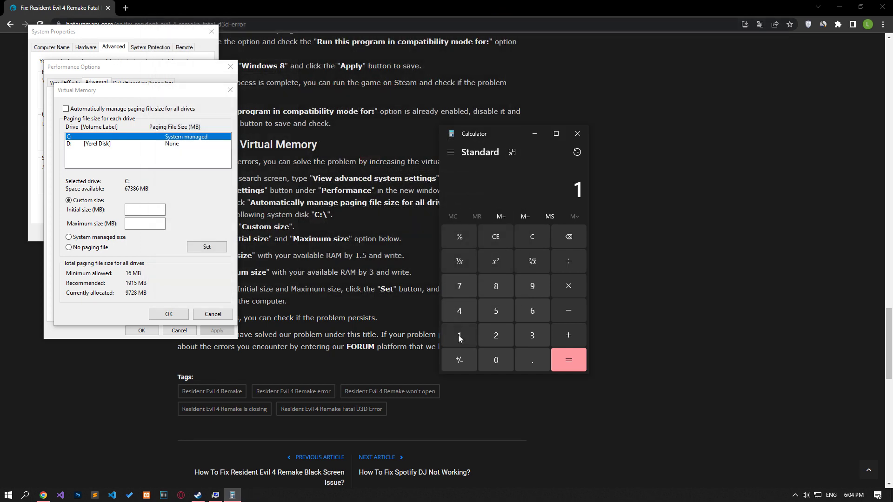
pyautogui.click(496, 360)
pyautogui.click(495, 336)
pyautogui.click(460, 310)
pyautogui.click(569, 285)
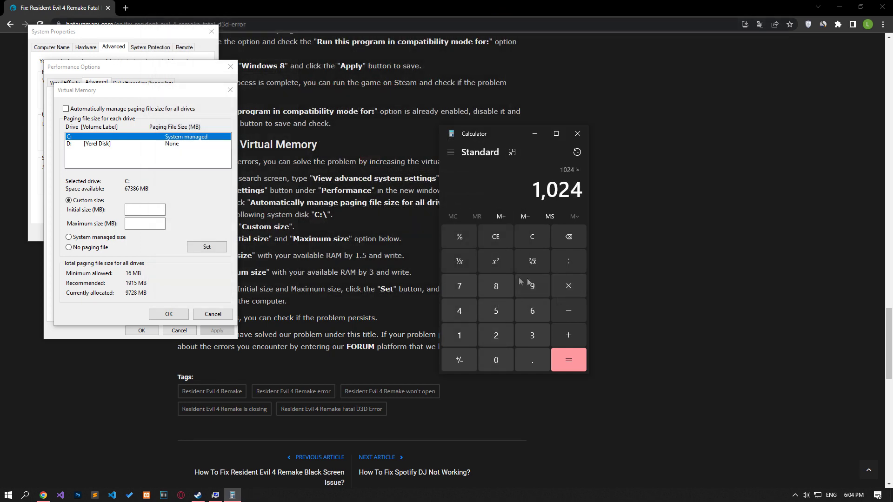
pyautogui.click(495, 285)
pyautogui.click(567, 357)
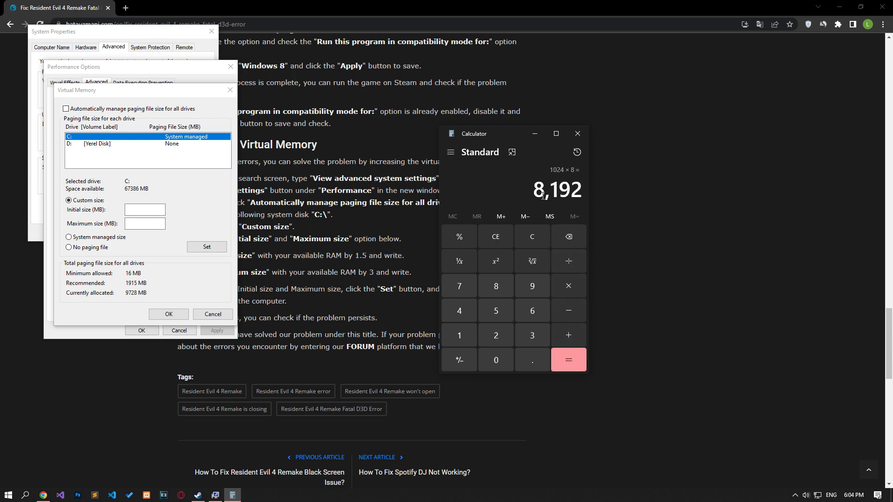
pyautogui.moveTo(500, 142); pyautogui.dragTo(566, 132)
pyautogui.click(140, 211)
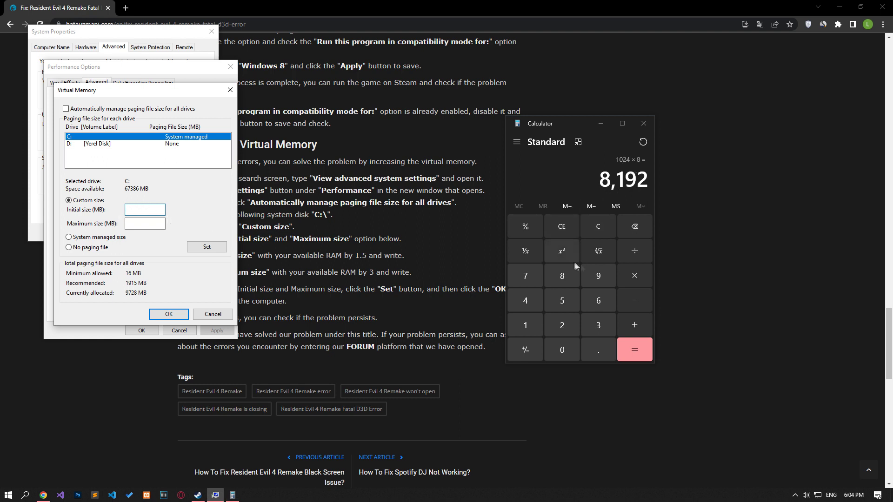
# Compute 8192 × 1.5 = 12288 and enter it as C:'s initial paging size.
pyautogui.click(634, 276)
pyautogui.click(526, 326)
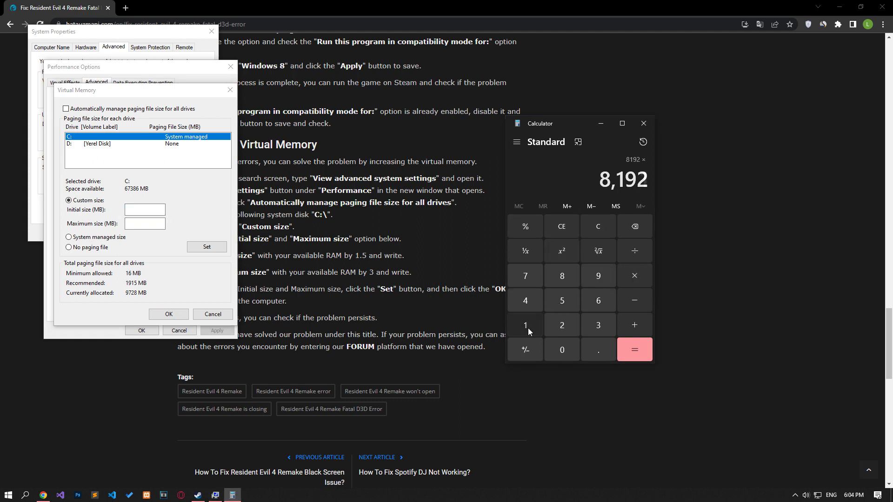
pyautogui.click(600, 352)
pyautogui.click(562, 302)
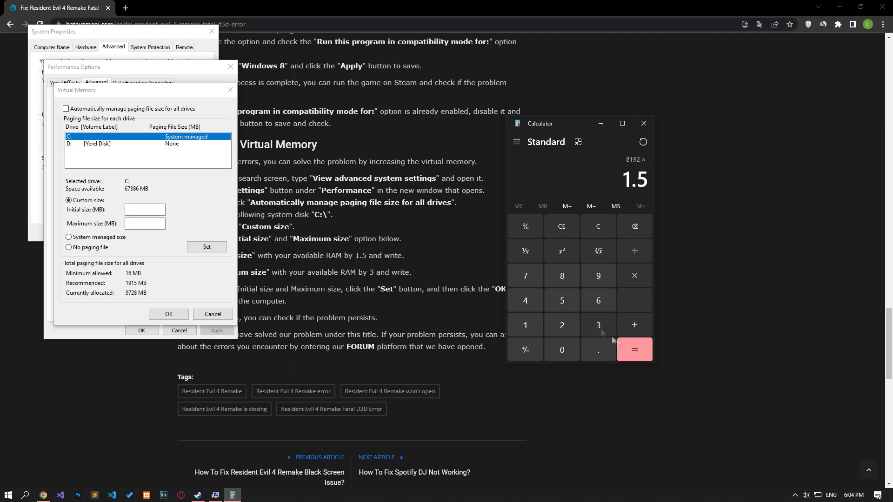
pyautogui.click(634, 349)
pyautogui.click(145, 208)
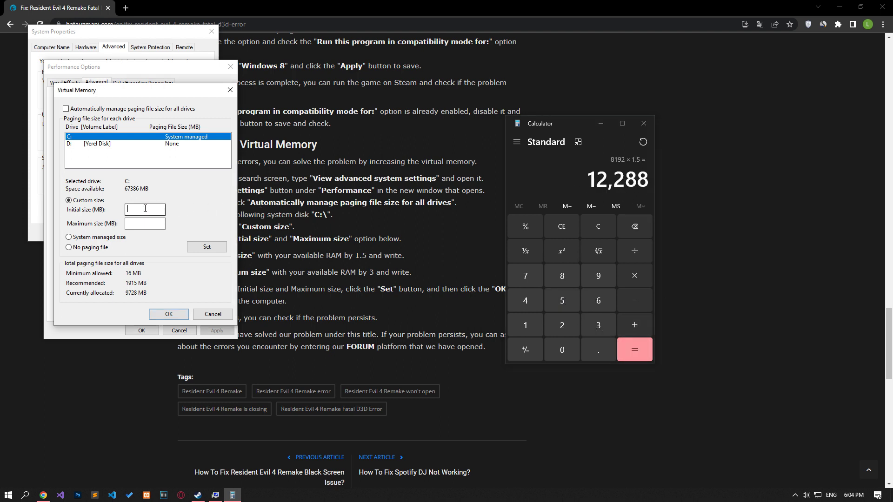
pyautogui.write('12288')
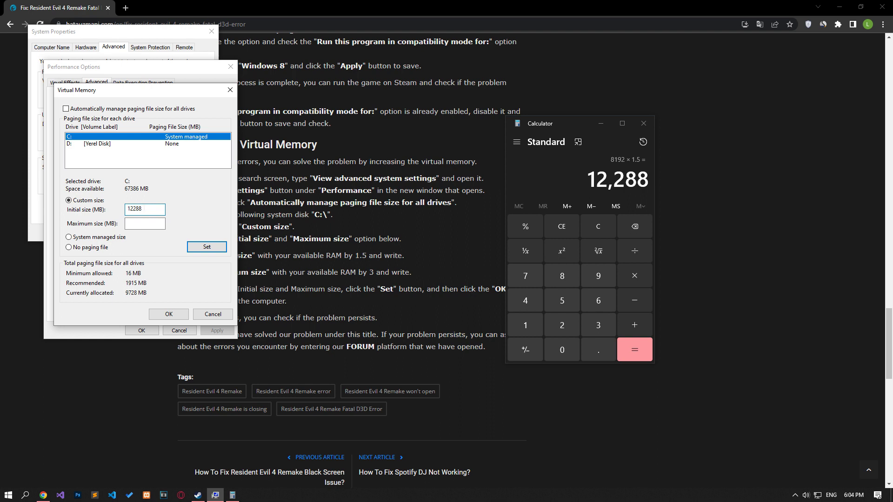
# Compute 8192 × 3 = 24576, enter it as maximum size, and set it for C:.
pyautogui.click(145, 224)
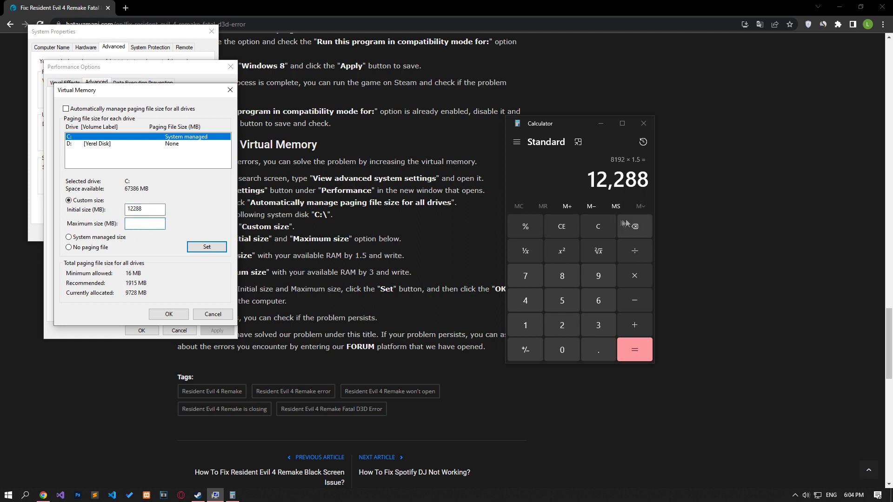
pyautogui.click(561, 231)
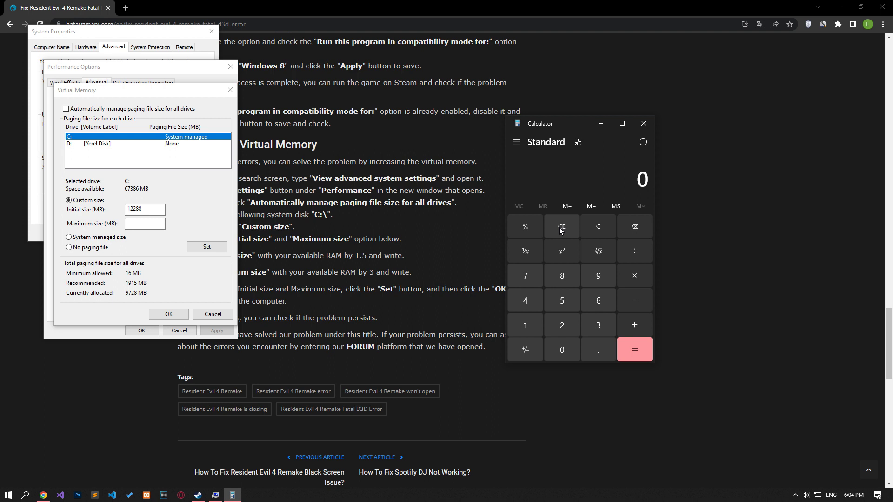
pyautogui.write('8,192')
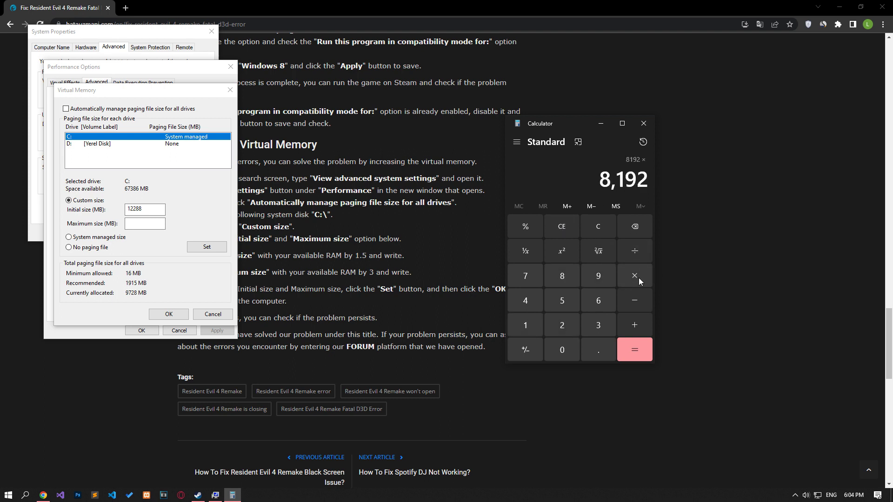
pyautogui.click(590, 326)
pyautogui.click(644, 354)
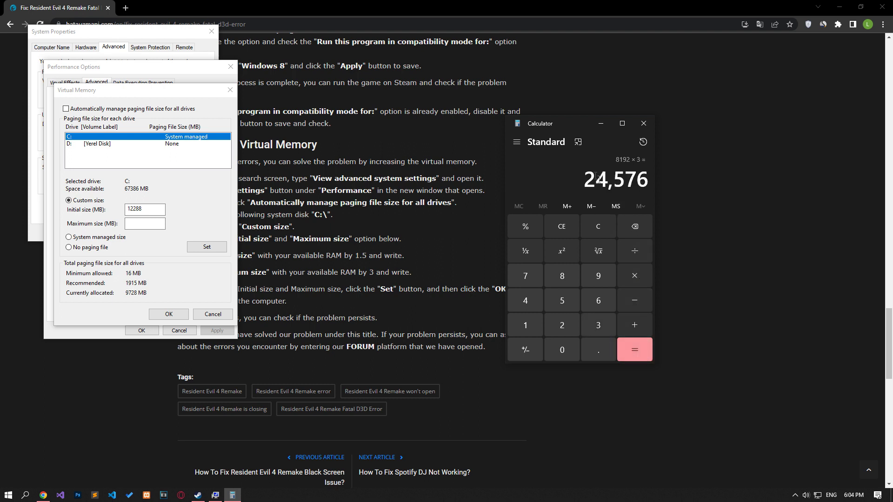
pyautogui.click(138, 225)
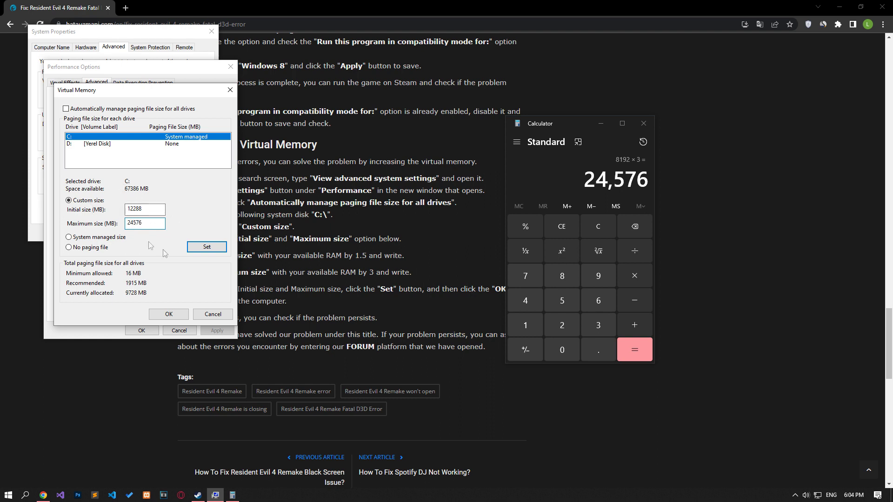
pyautogui.click(212, 250)
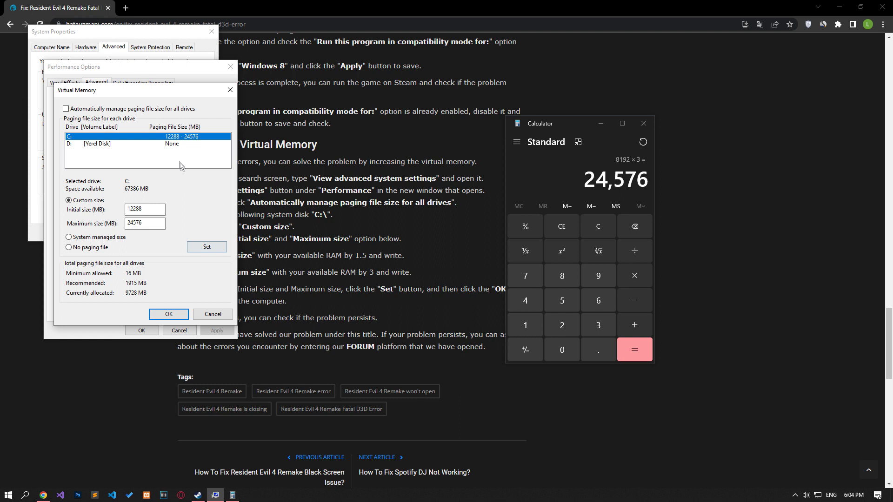
# Confirm the 12288–24576 MB paging size and close Virtual Memory, Performance Options and System Properties.
pyautogui.click(170, 314)
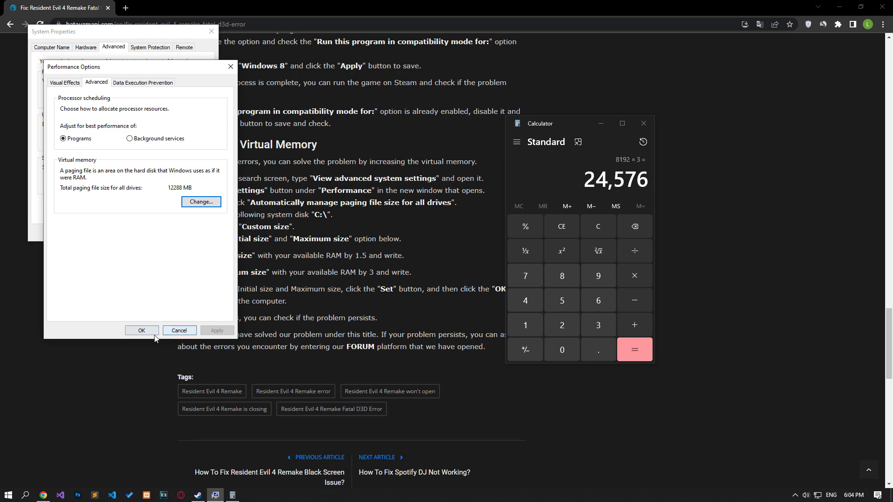
pyautogui.click(141, 330)
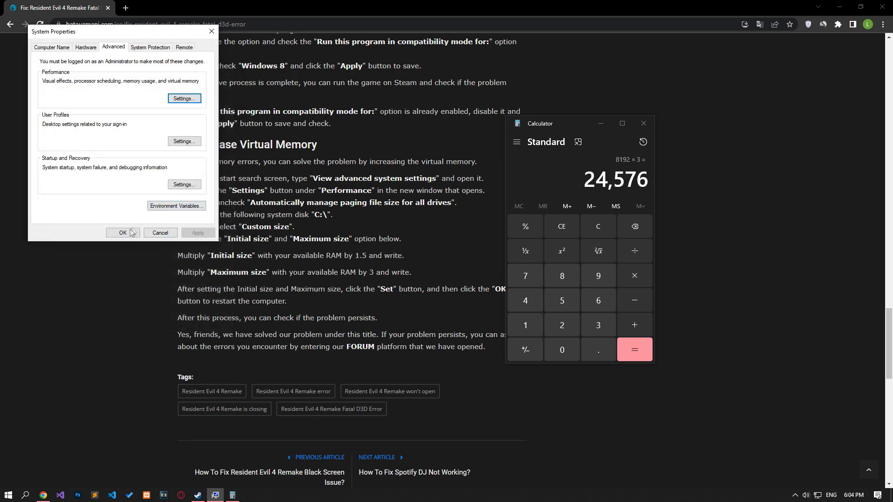
pyautogui.click(131, 231)
# Look over the Start menu's restart and shutdown choices, then close Calculator.
pyautogui.click(8, 495)
pyautogui.click(12, 477)
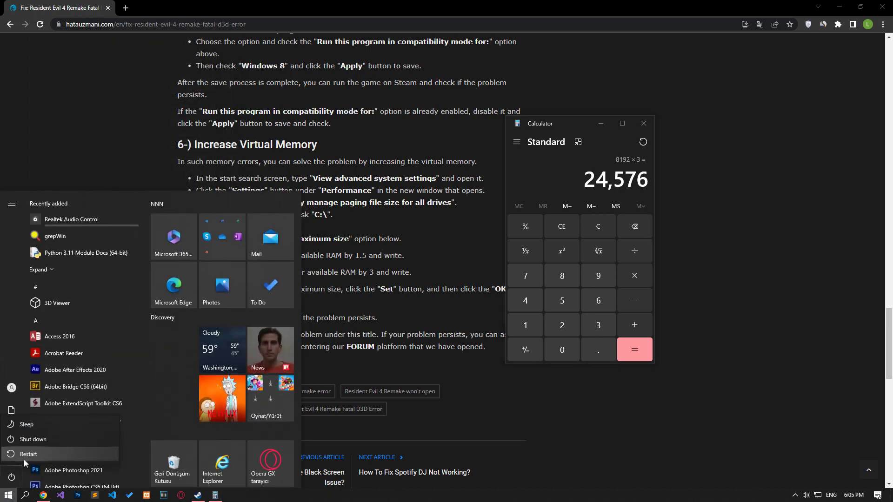
pyautogui.click(644, 124)
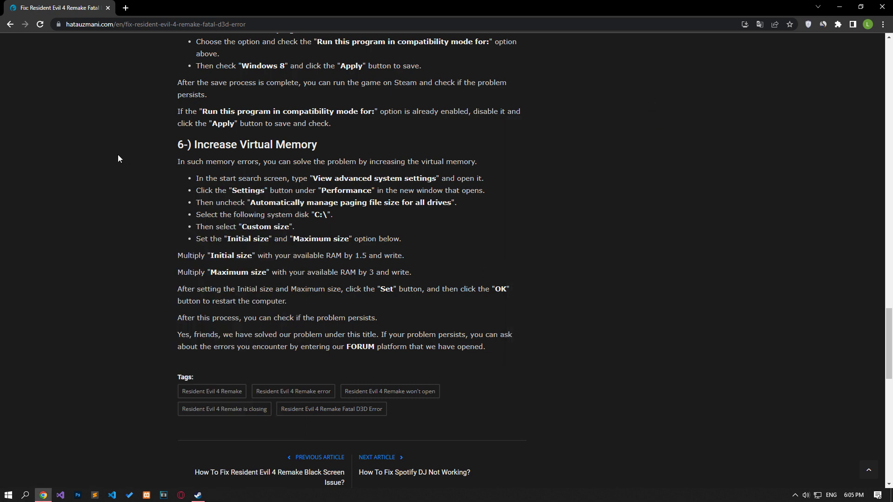